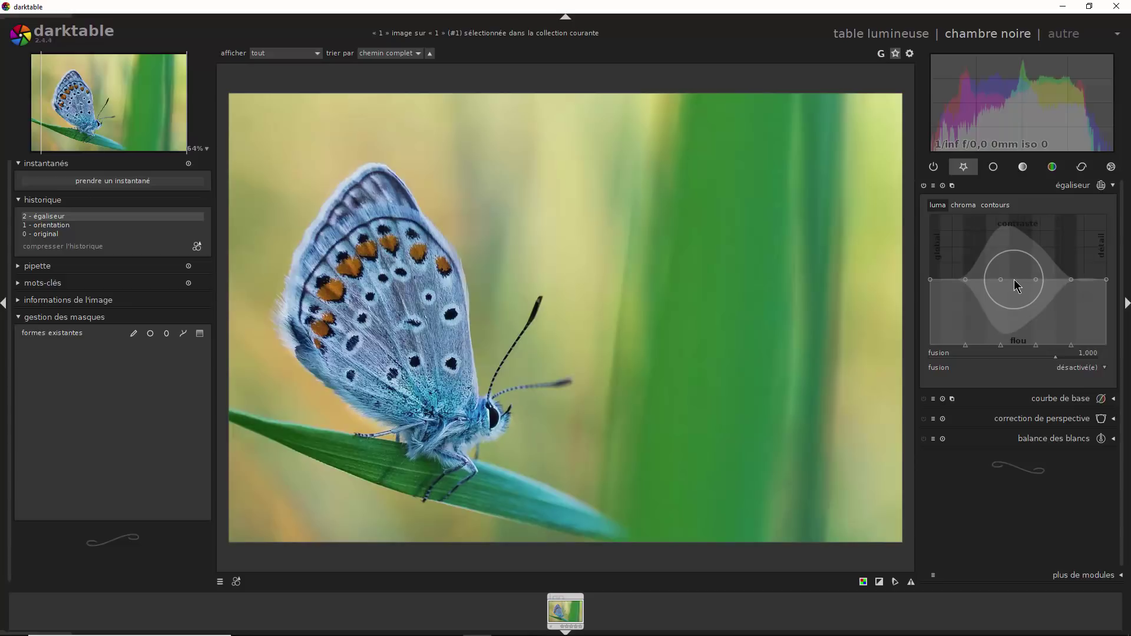
Step: Narrow the equalizer's influence circle, try raising the luma curve's second node from the global side toward contrast, and return it to neutral
drag(1013, 283, 934, 282)
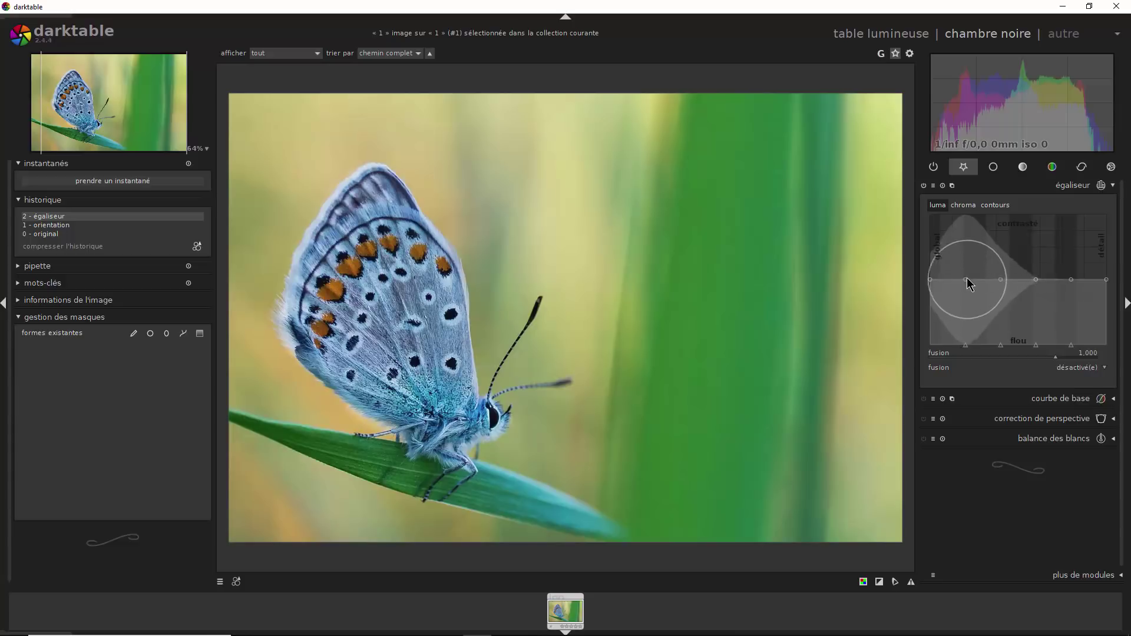
scroll(967, 279, up, 5)
drag(966, 279, 966, 236)
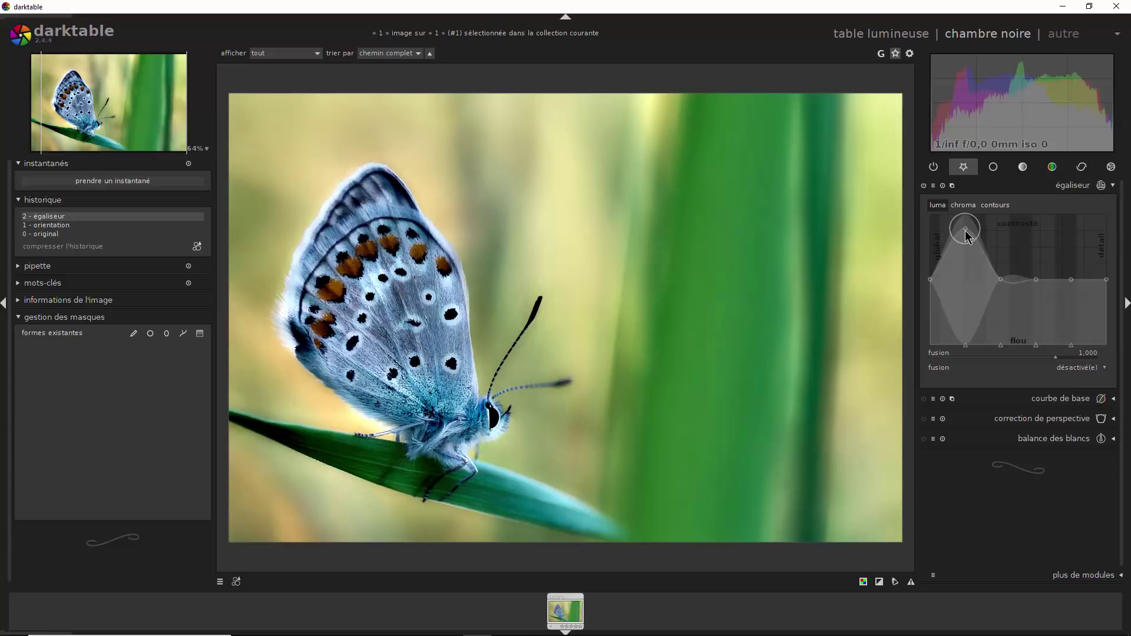
drag(966, 235, 984, 280)
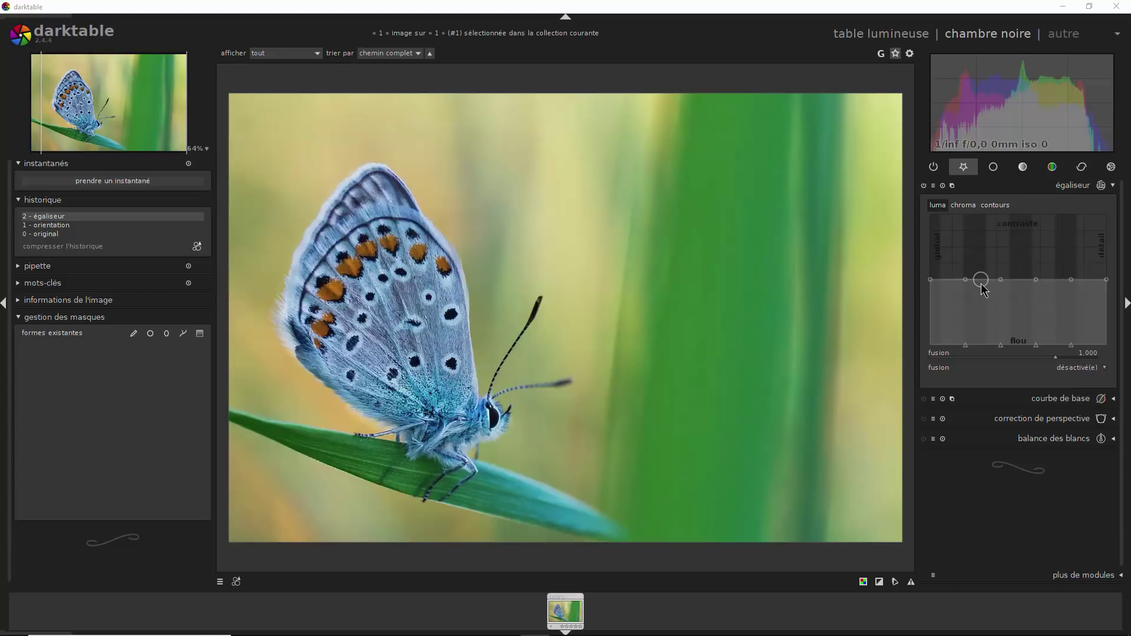
Step: Raise the second luma node from the global side toward contrast, using a small influence circle
scroll(965, 282, up, 4)
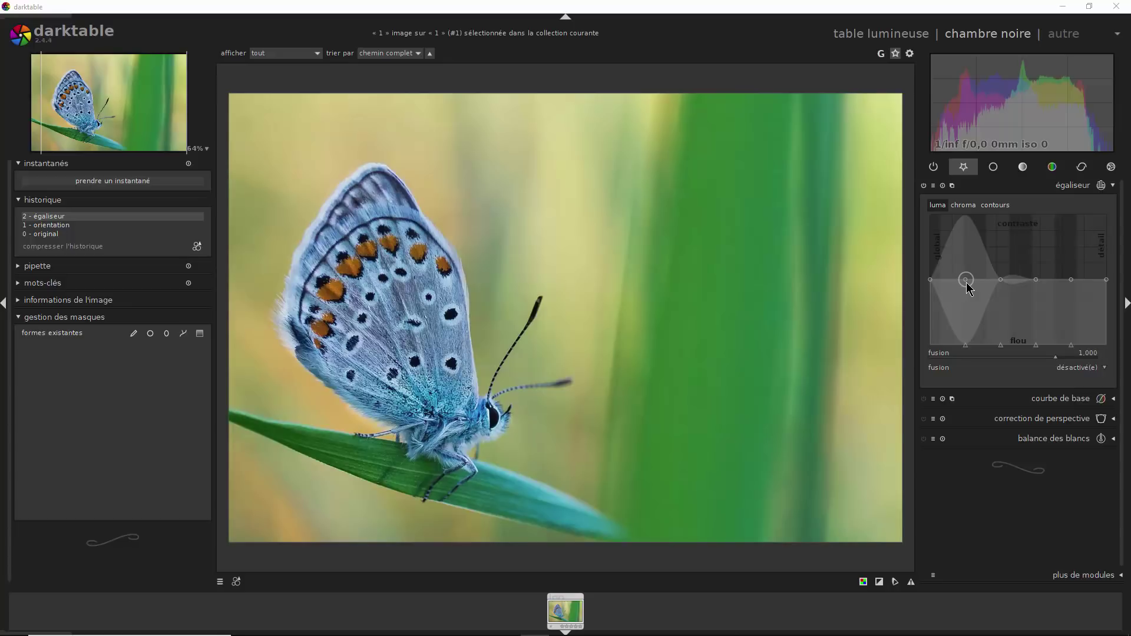
drag(966, 283, 962, 239)
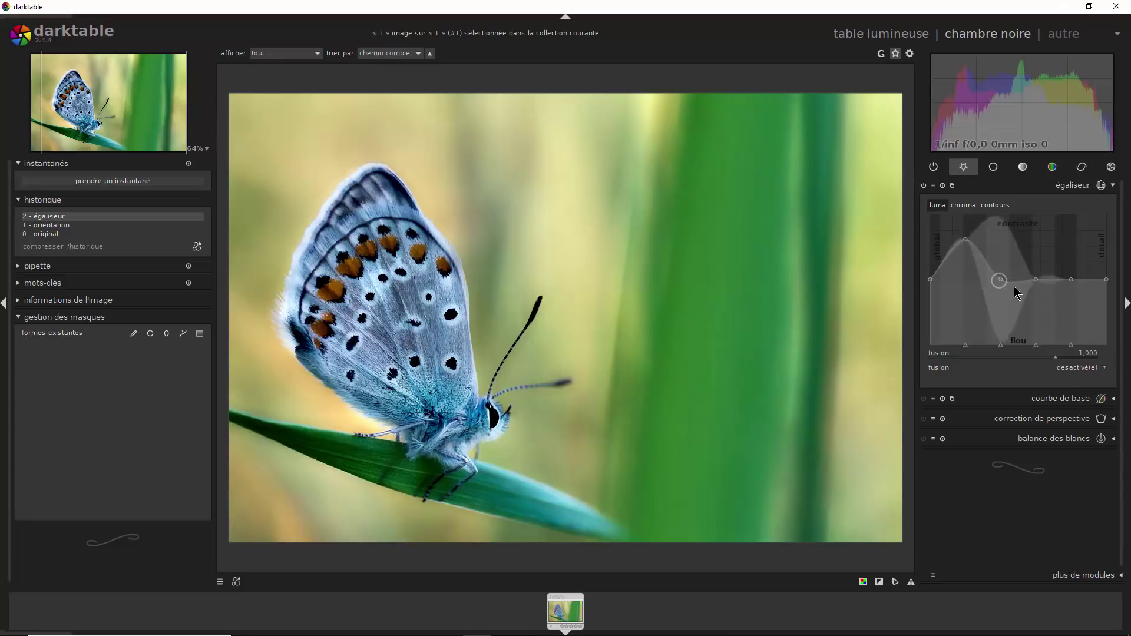
Step: Examine the equalizer's chroma and contours curves, using a wide influence circle on the contours curve
click(964, 205)
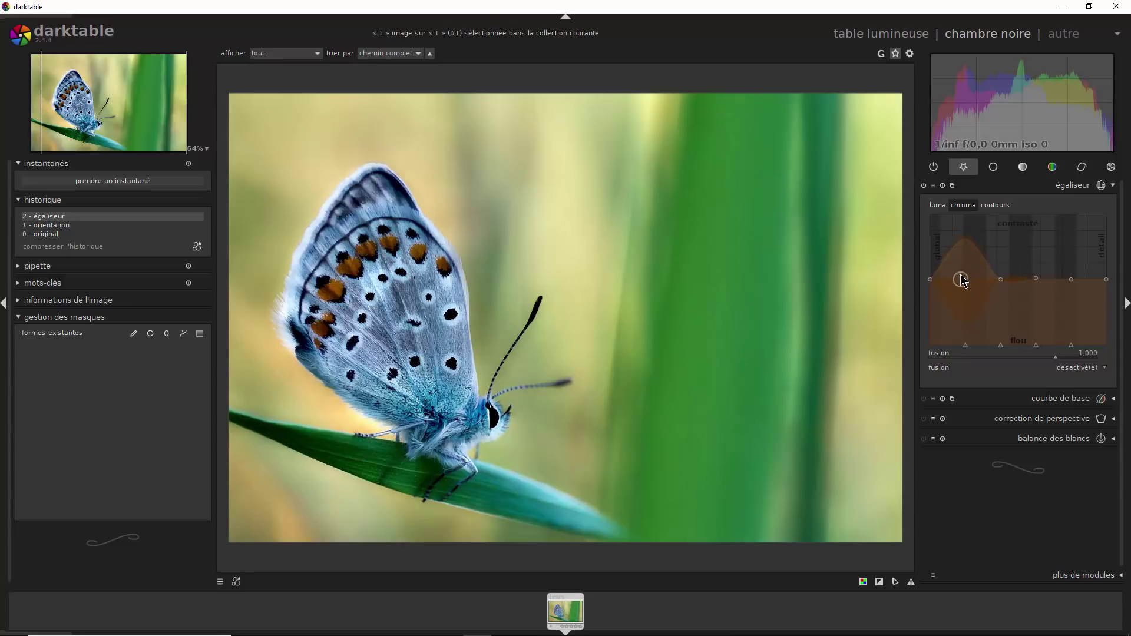
click(995, 207)
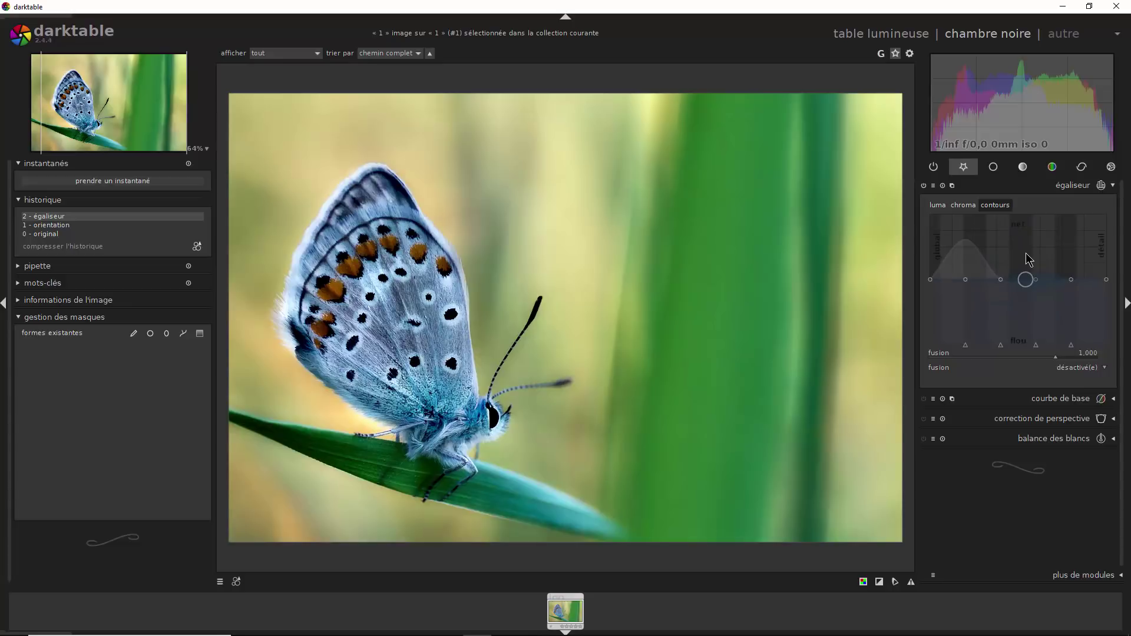
scroll(1026, 260, up, 15)
mouse_move(1026, 260)
mouse_down()
mouse_move(1024, 236)
mouse_move(1017, 320)
mouse_move(1025, 223)
mouse_move(1003, 259)
mouse_up()
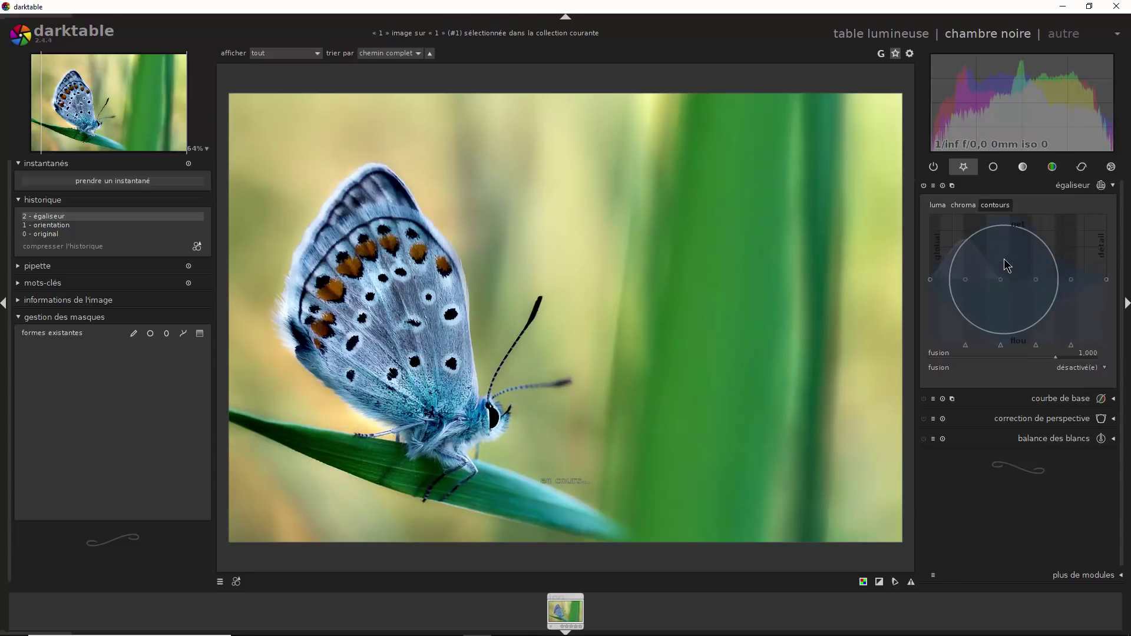
Step: Reset the equalizer's luma curve and try adjusting the overall fusion strength of the effect
click(942, 206)
double_click(966, 238)
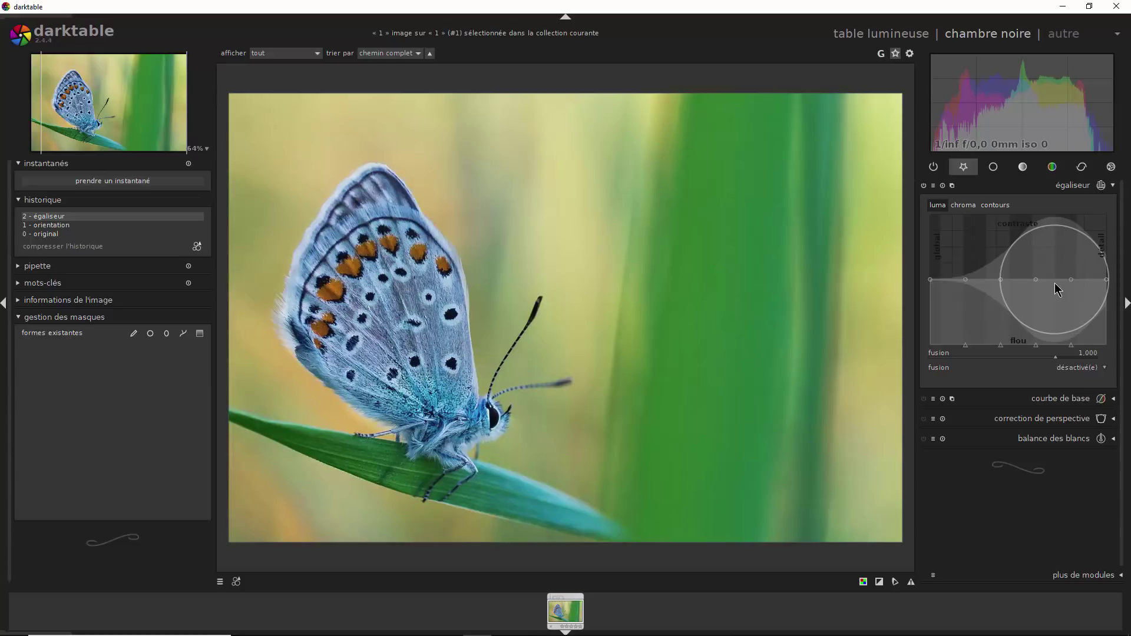
key(ctrl+z)
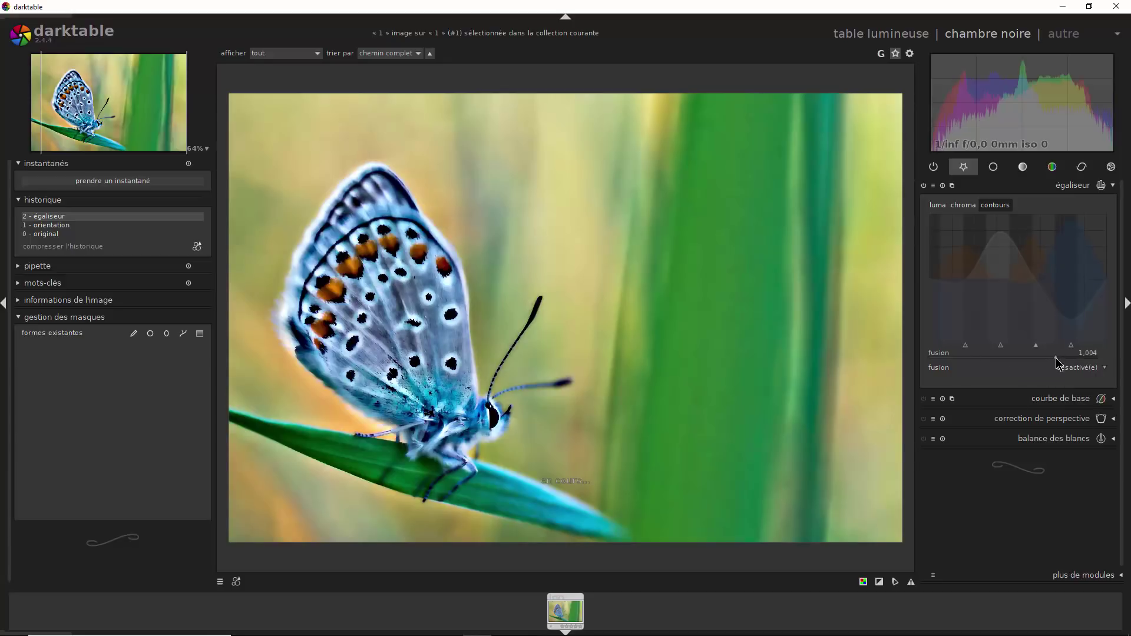
mouse_move(1055, 358)
mouse_down()
mouse_move(992, 361)
mouse_move(1048, 359)
mouse_up()
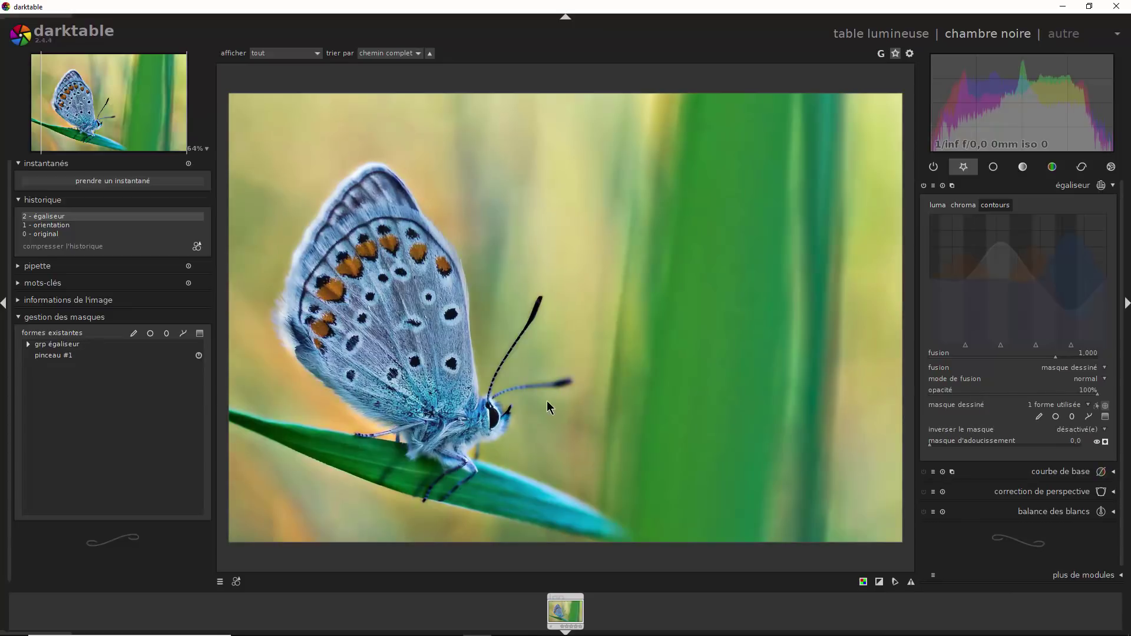
Step: Preview the drawn mask on the butterfly and compare the photo with the equalizer off and on
click(1105, 442)
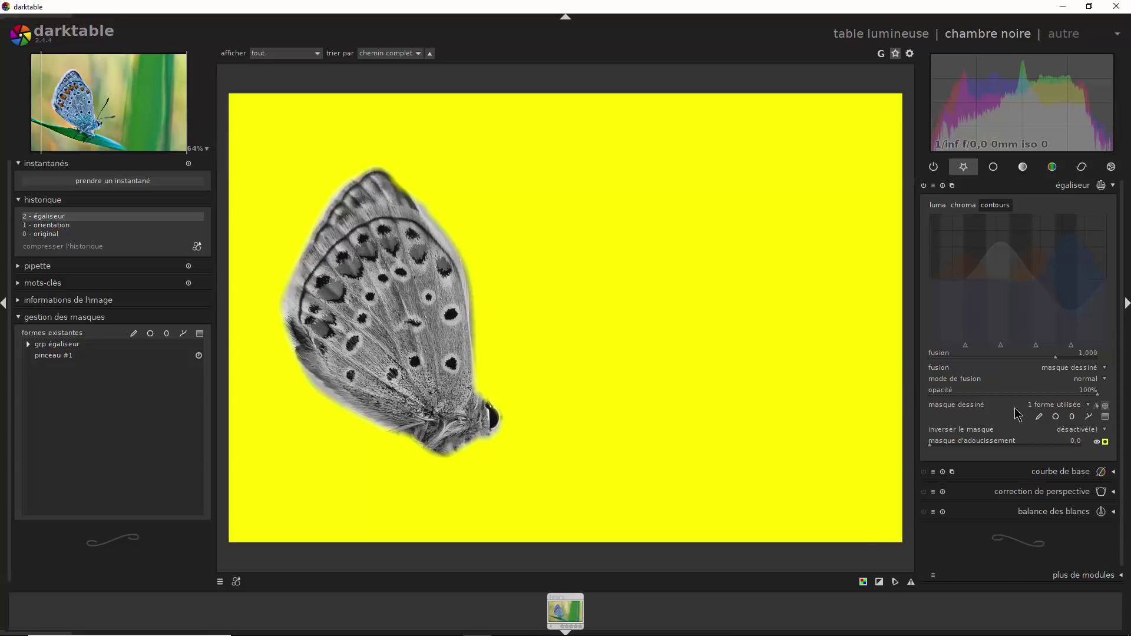
click(1103, 442)
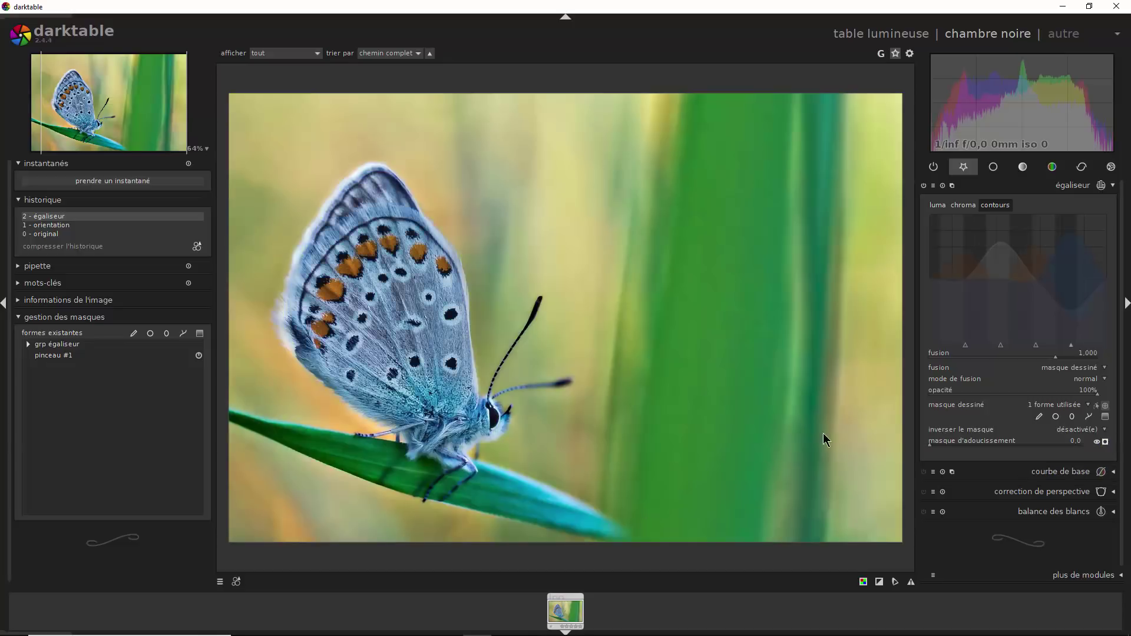
click(924, 186)
click(924, 187)
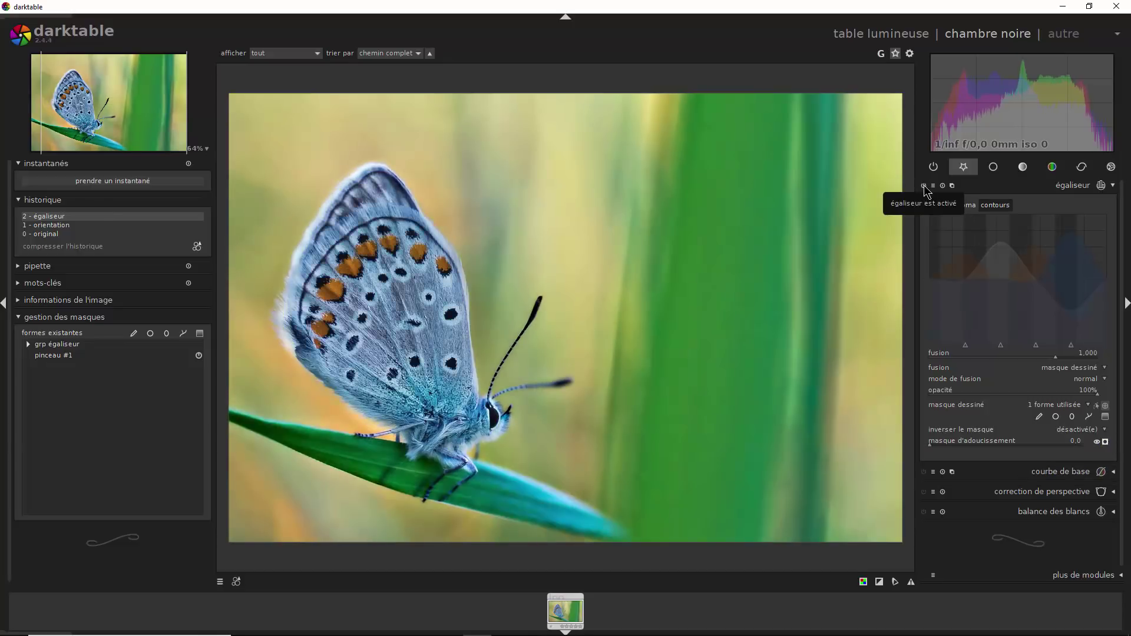
click(924, 186)
click(924, 186)
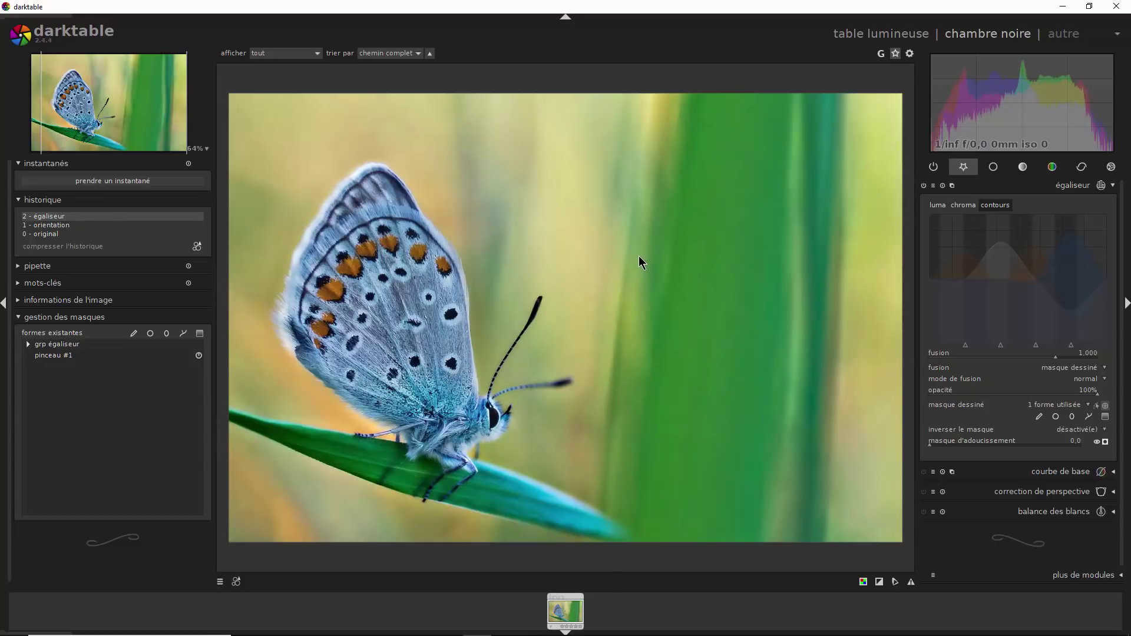
Step: Undo the equalizer's changes and try different influence circle sizes on the luma curve's second node from the global side
key(ctrl+z)
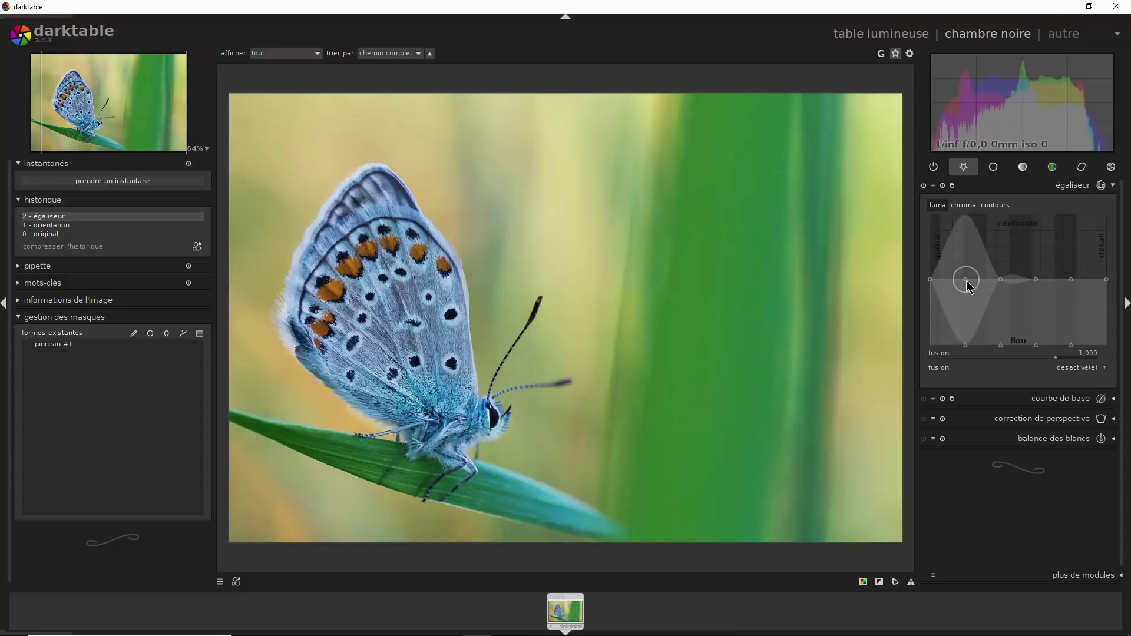
scroll(966, 281, up, 7)
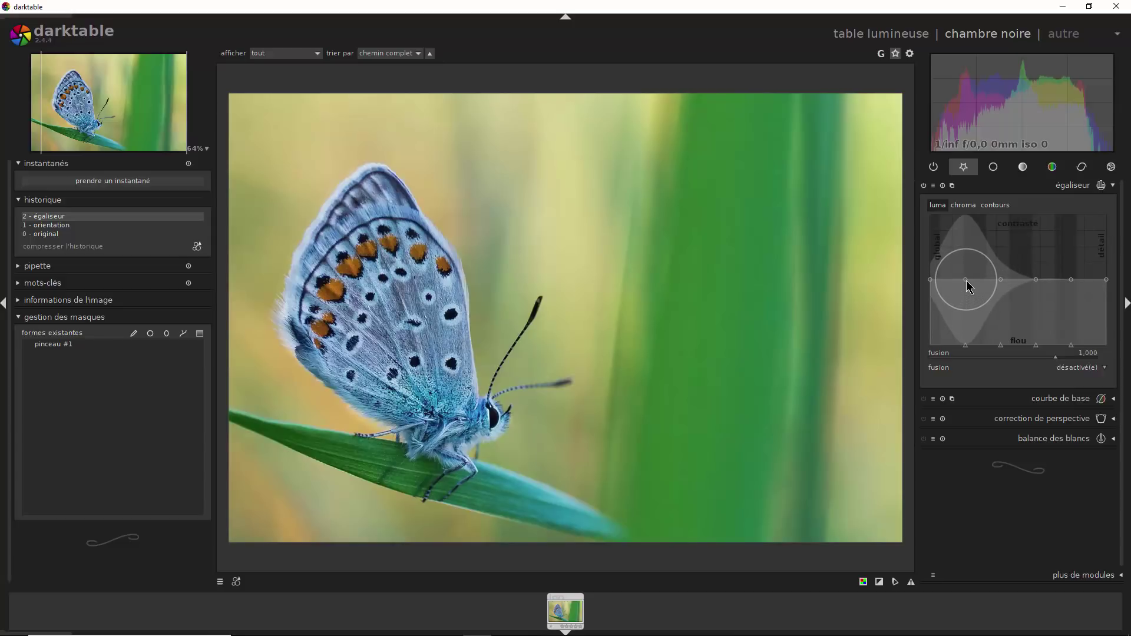
scroll(966, 281, down, 4)
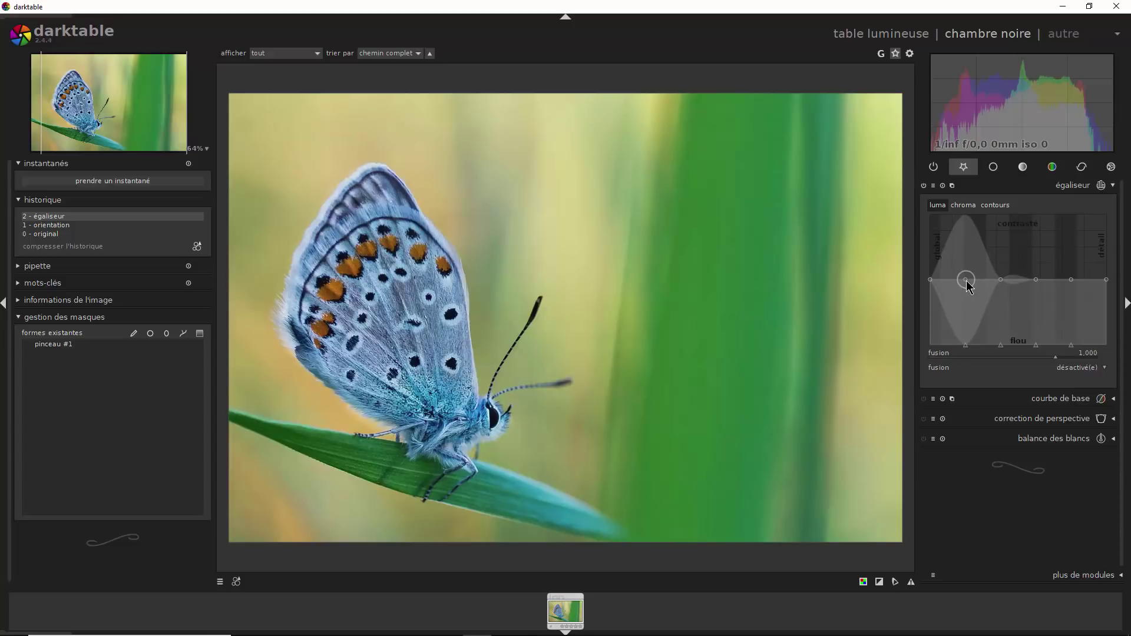
scroll(966, 281, up, 2)
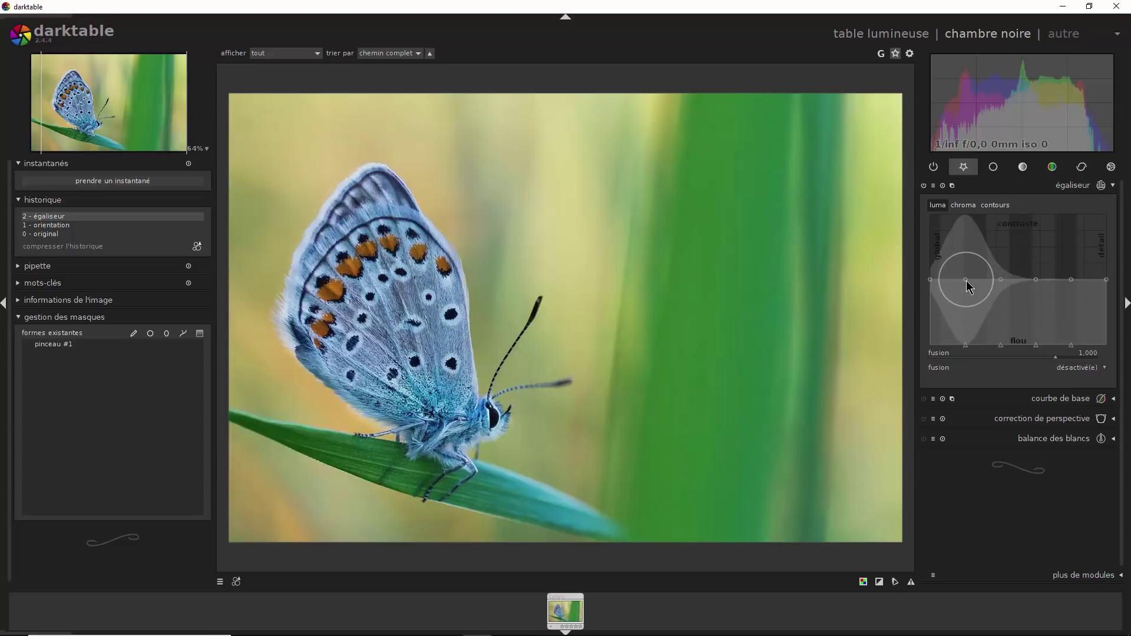
scroll(966, 281, down, 1)
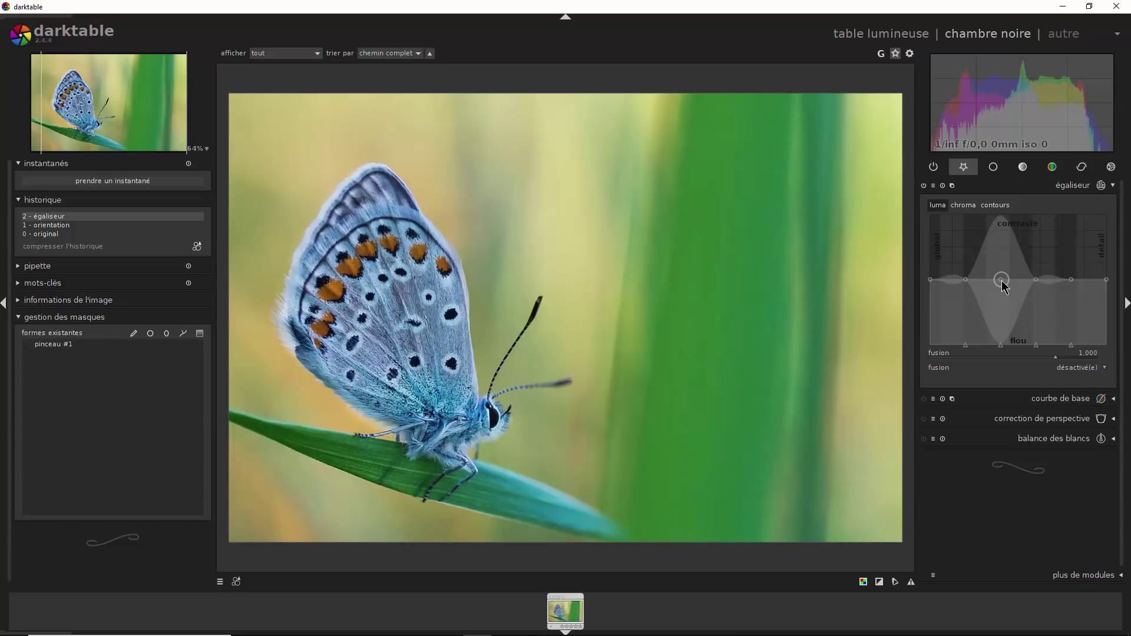
Step: Try moving the third luma node toward contrast, toward blur and back to neutral, and raise it toward contrast again
drag(1001, 280, 1005, 239)
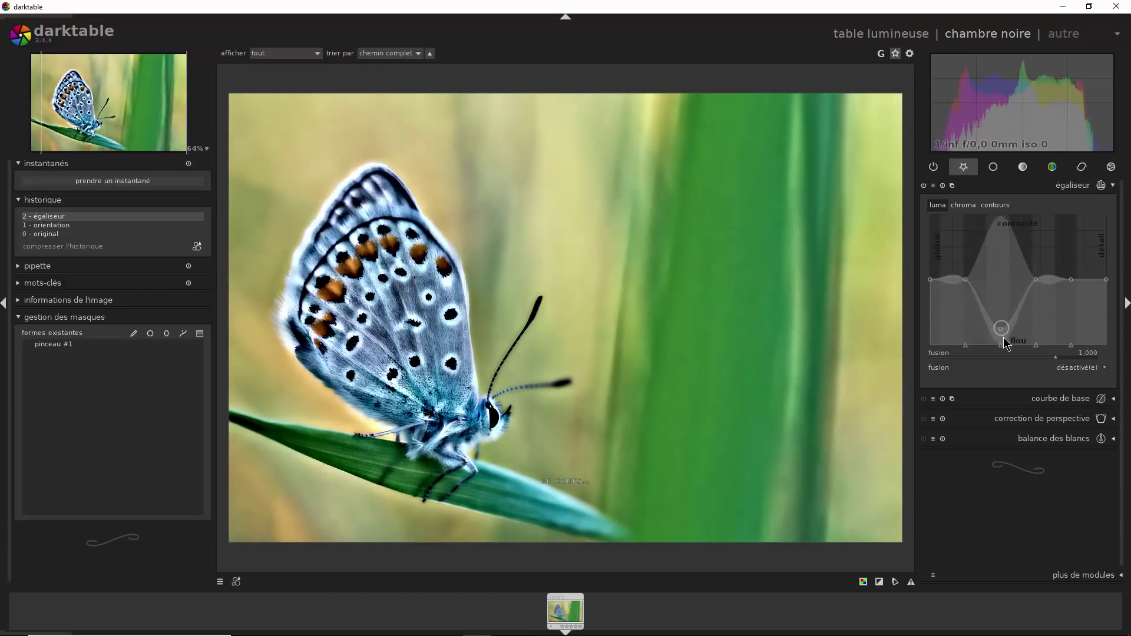
drag(1001, 329, 1004, 285)
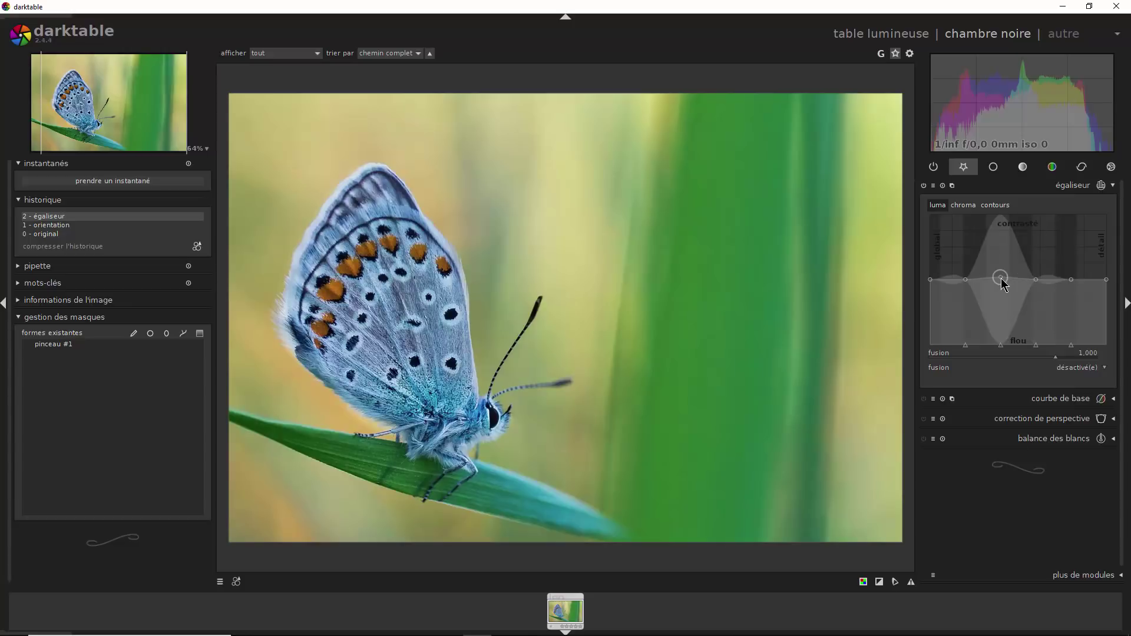
drag(1001, 278, 1000, 235)
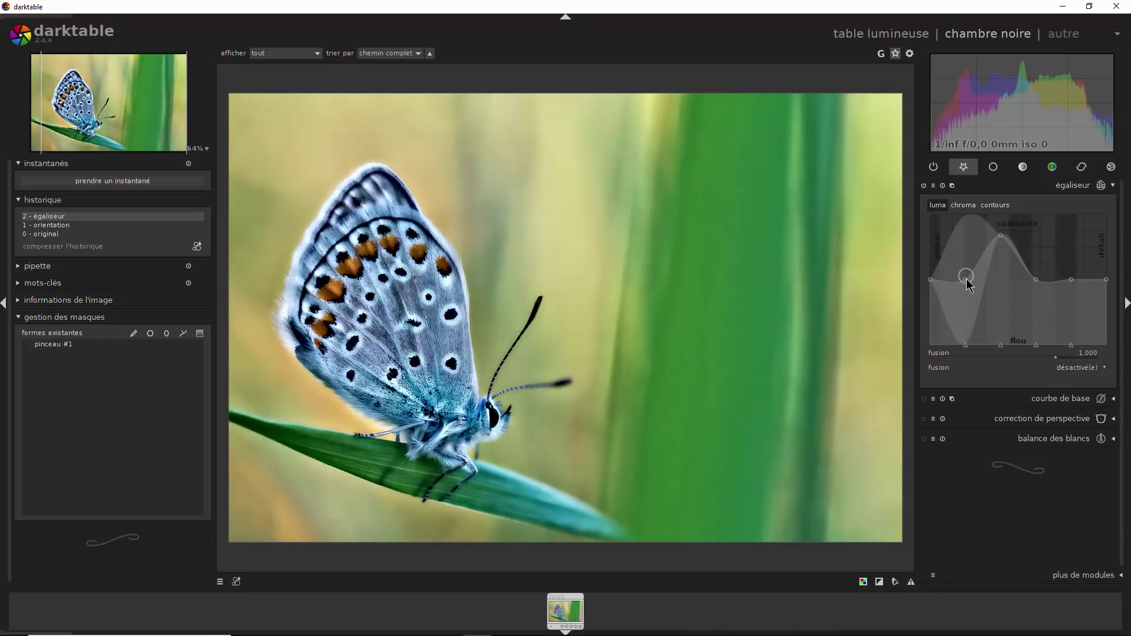
Step: Examine how the influence preview changes around the raised luma node and its neighbours with different circle sizes
scroll(967, 279, down, 3)
drag(969, 278, 983, 256)
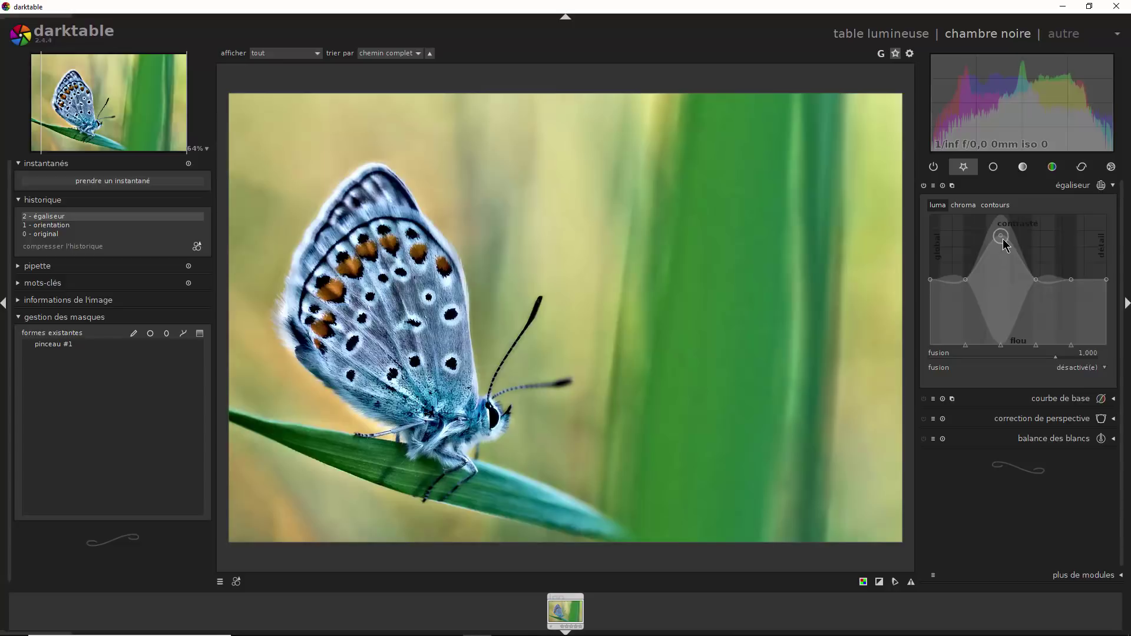
scroll(1003, 244, down, 4)
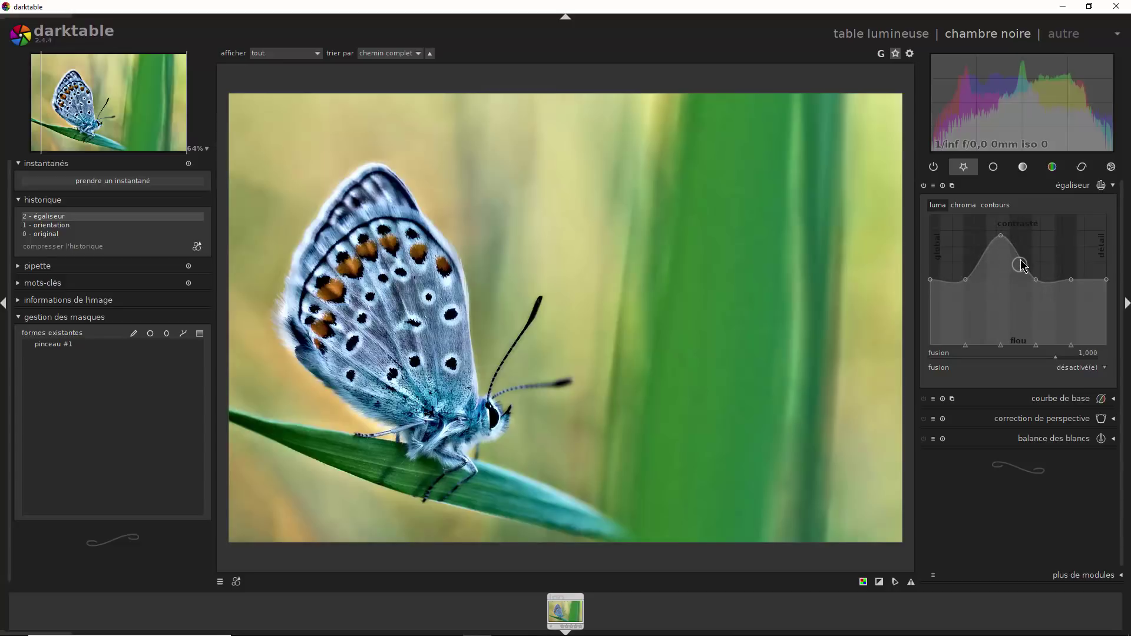
scroll(1032, 279, up, 4)
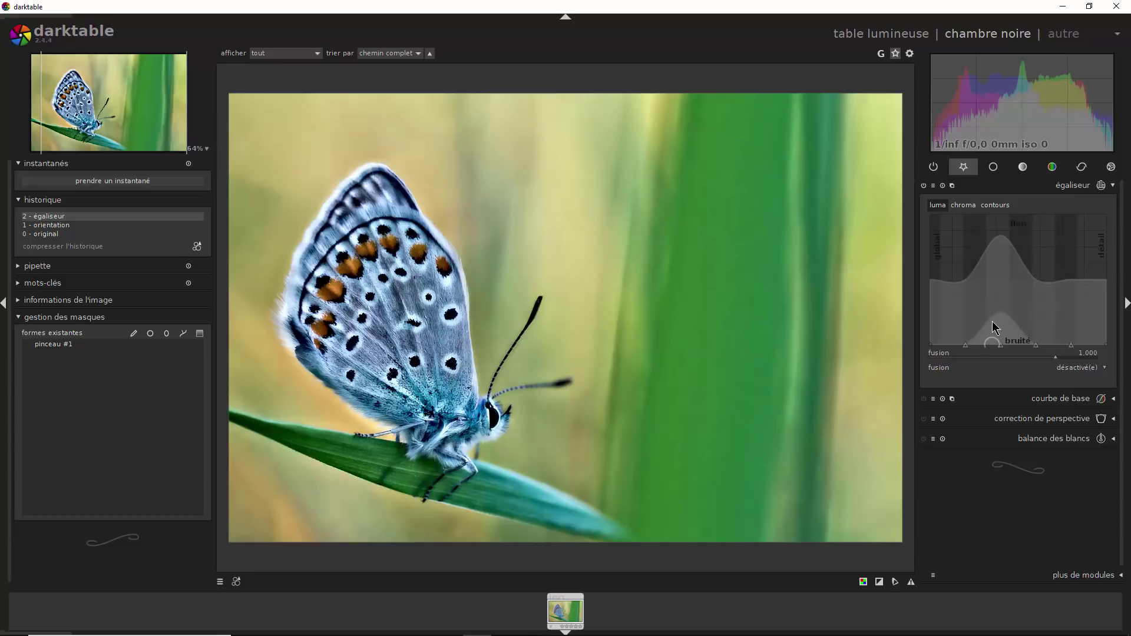
drag(993, 327, 1003, 298)
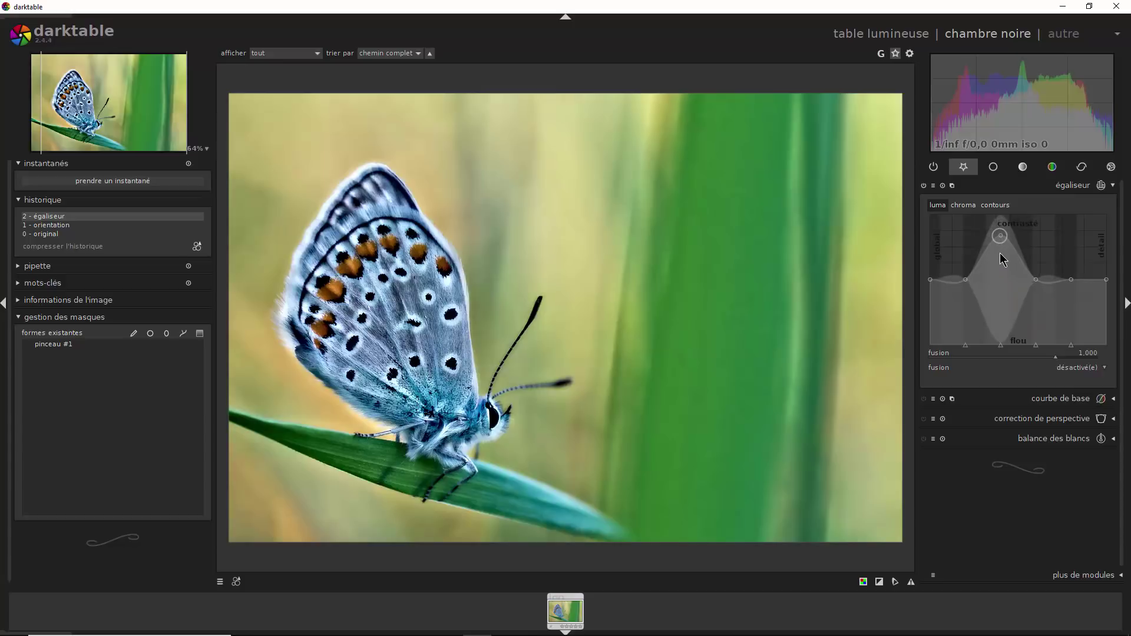
drag(1006, 302, 1003, 330)
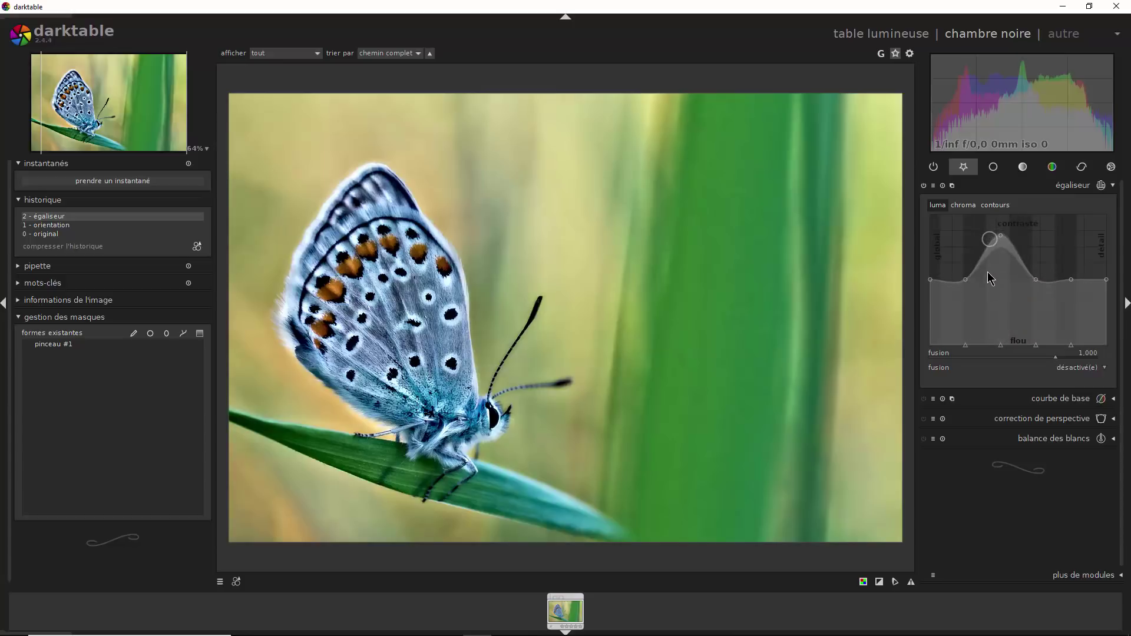
mouse_move(978, 278)
mouse_down()
mouse_move(999, 278)
mouse_move(999, 260)
mouse_up()
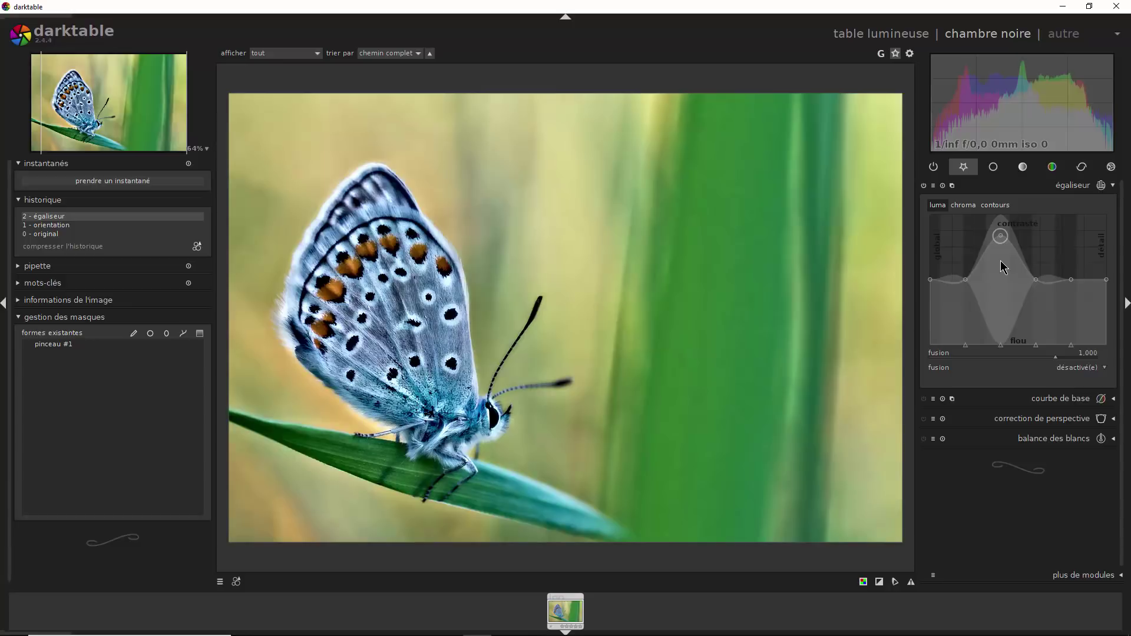
Step: Reset the luma curve to neutral and widen the influence circle so it spans the neighbouring nodes
double_click(1004, 286)
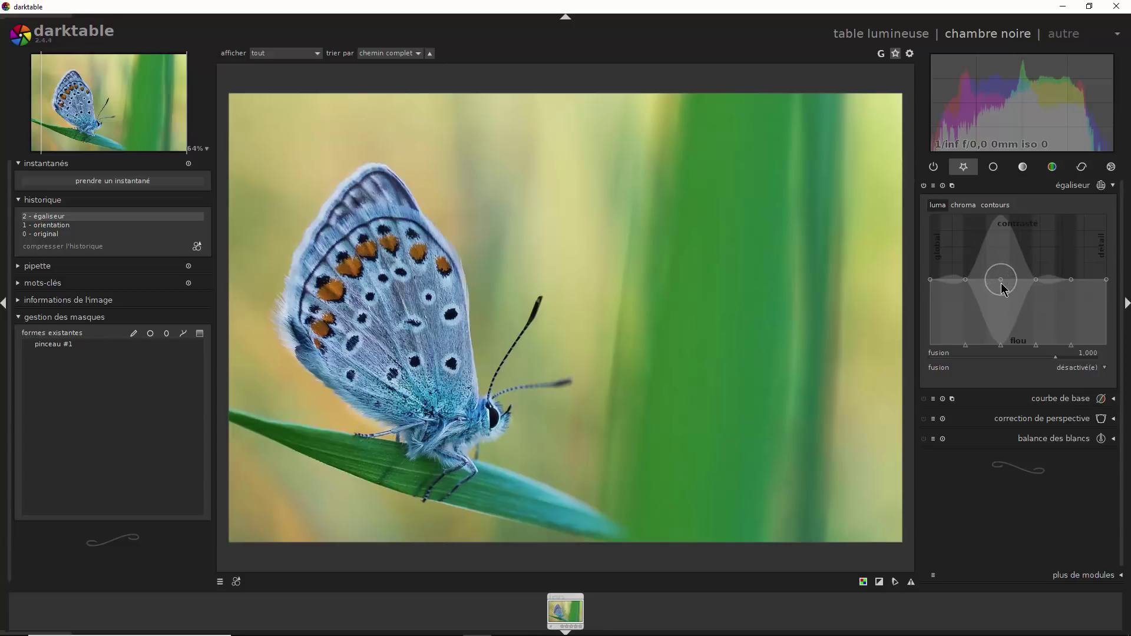
scroll(1003, 286, down, 10)
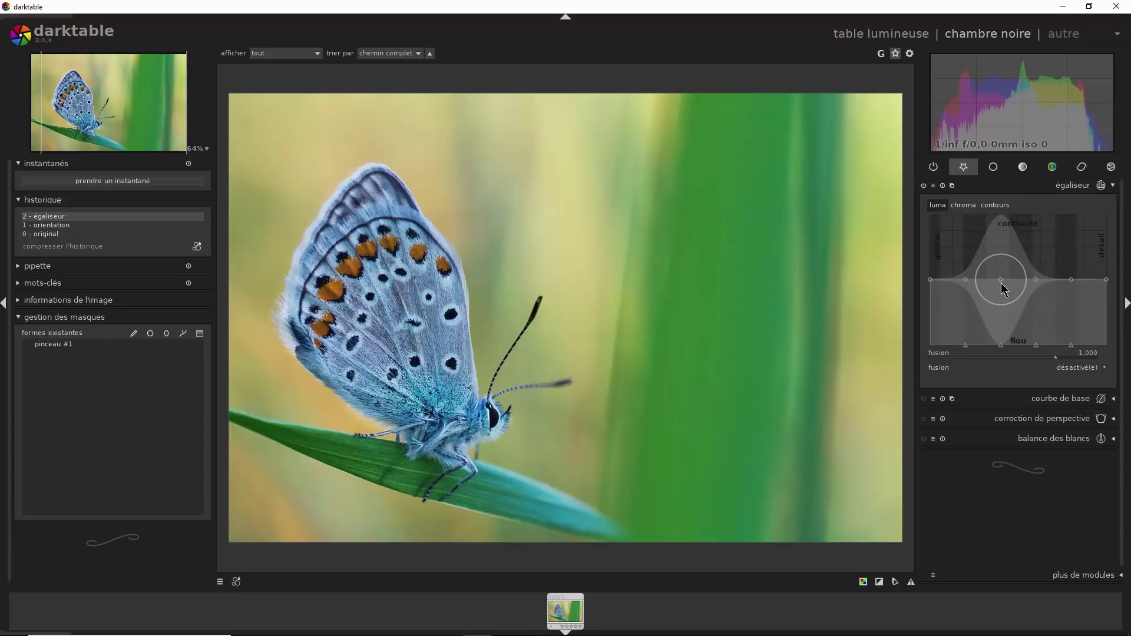
scroll(1002, 285, down, 2)
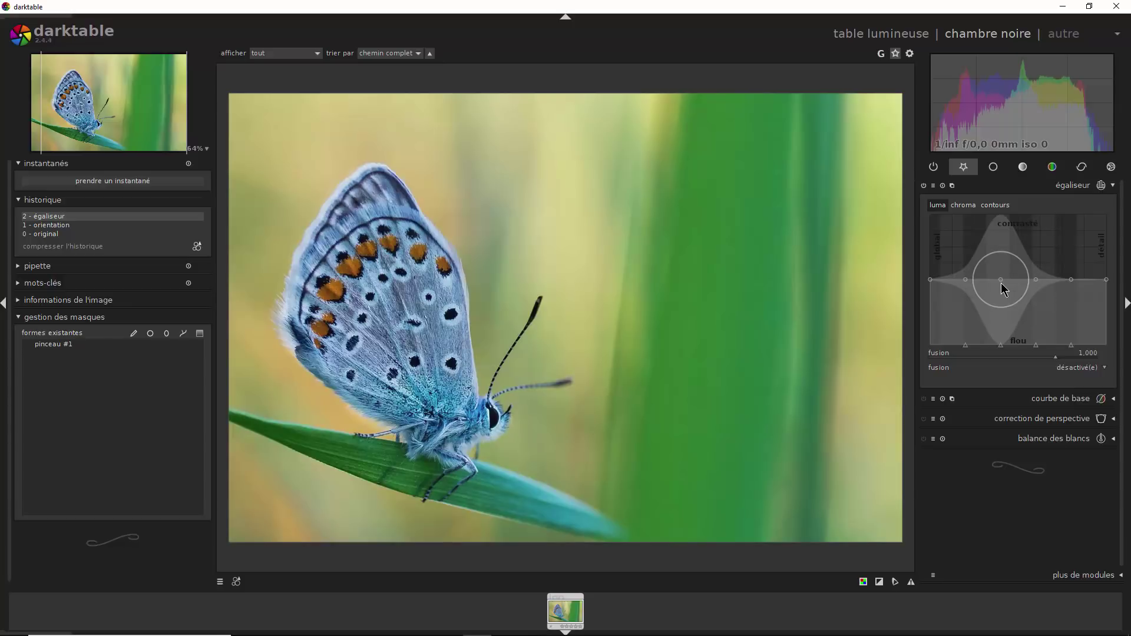
scroll(1003, 288, down, 1)
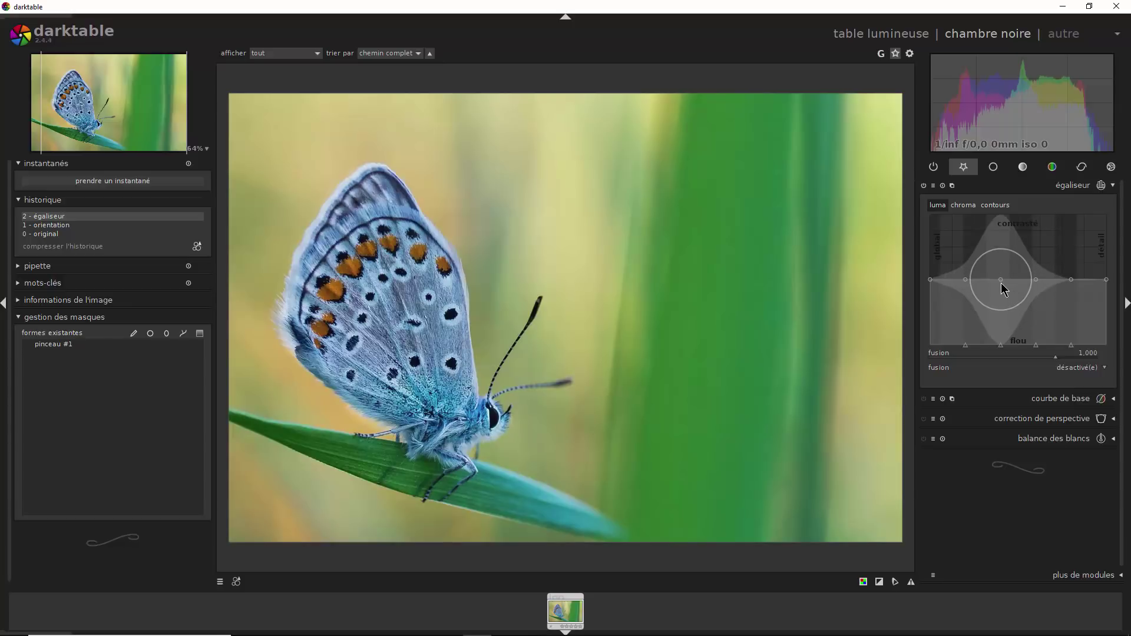
scroll(1004, 289, down, 1)
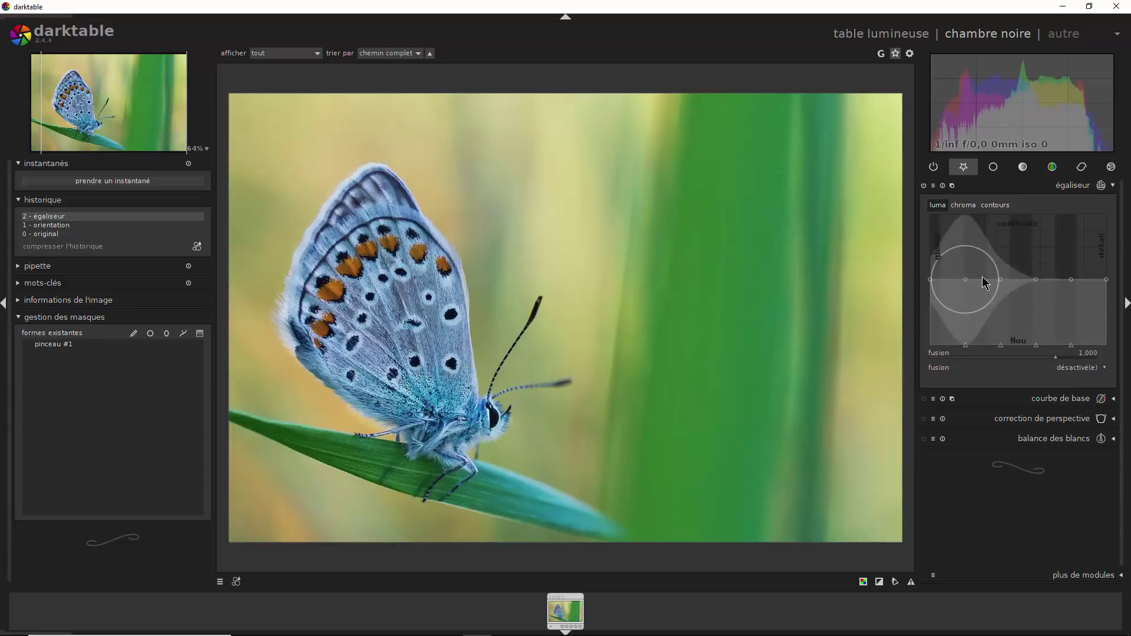
scroll(1000, 279, down, 1)
scroll(1000, 279, down, 1)
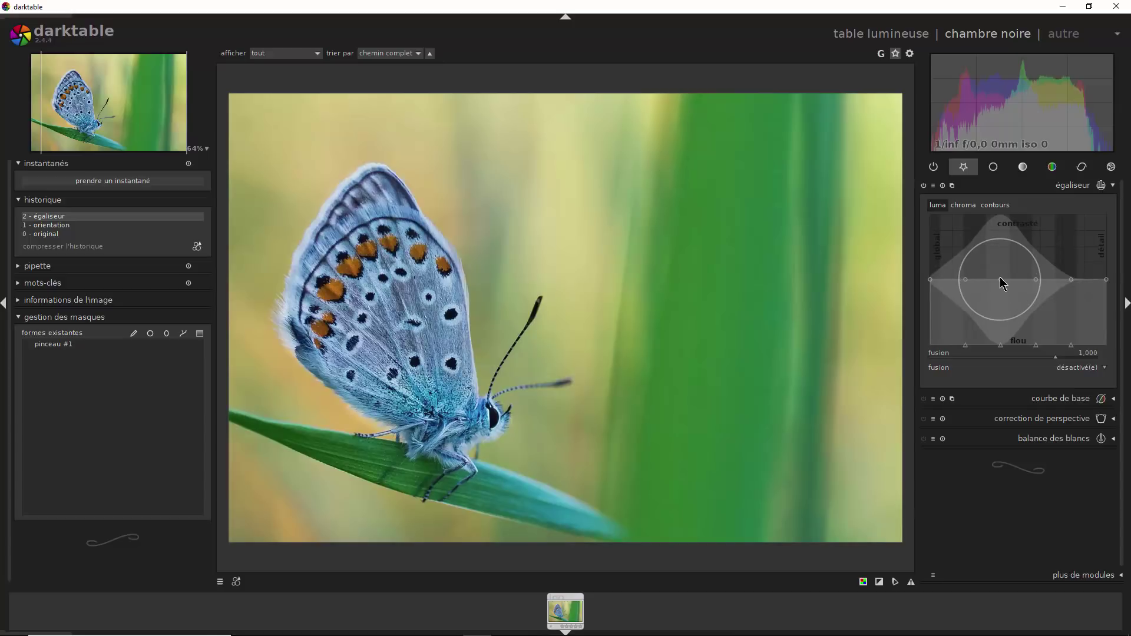
Step: Widen the influence circle further and raise the luma curve's third node from the global side toward contrast
scroll(1002, 283, down, 1)
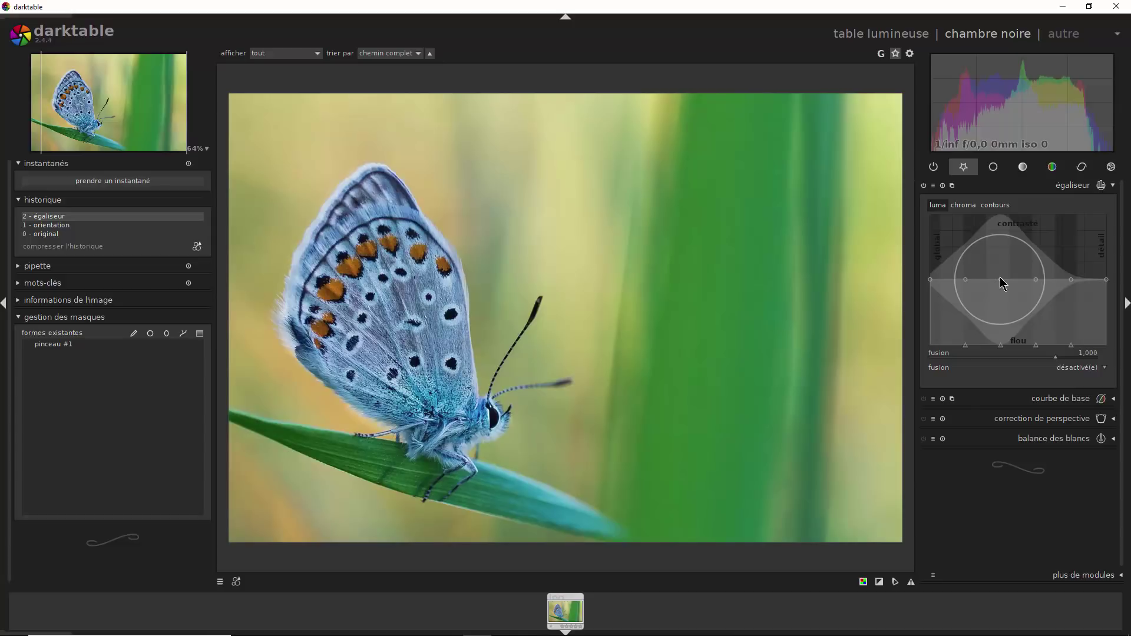
mouse_move(1000, 277)
mouse_down()
mouse_move(1000, 232)
mouse_move(1001, 329)
mouse_move(1000, 237)
mouse_up()
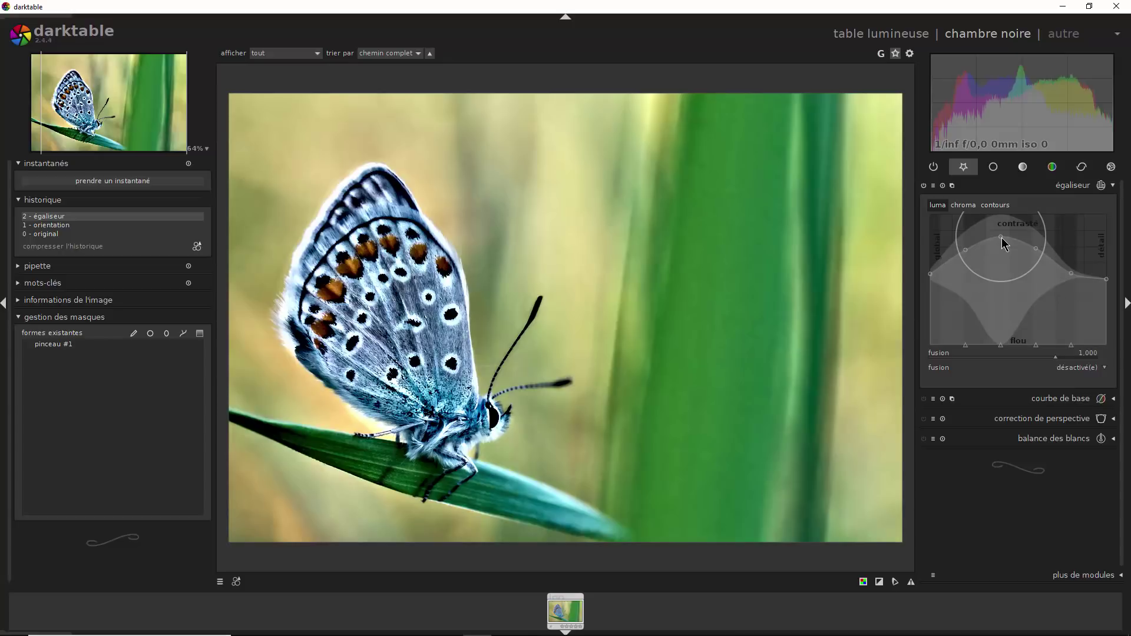
scroll(1001, 238, down, 5)
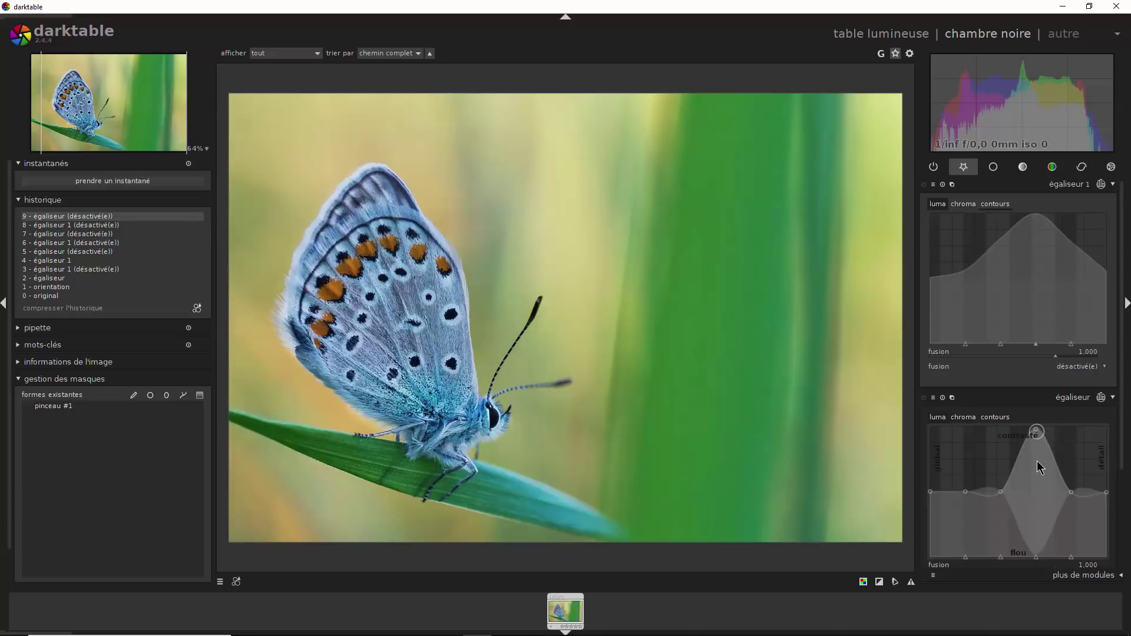
Step: Compare the narrow and wide luma peaks by toggling the égaliseur instance and switching on égaliseur 1
click(925, 398)
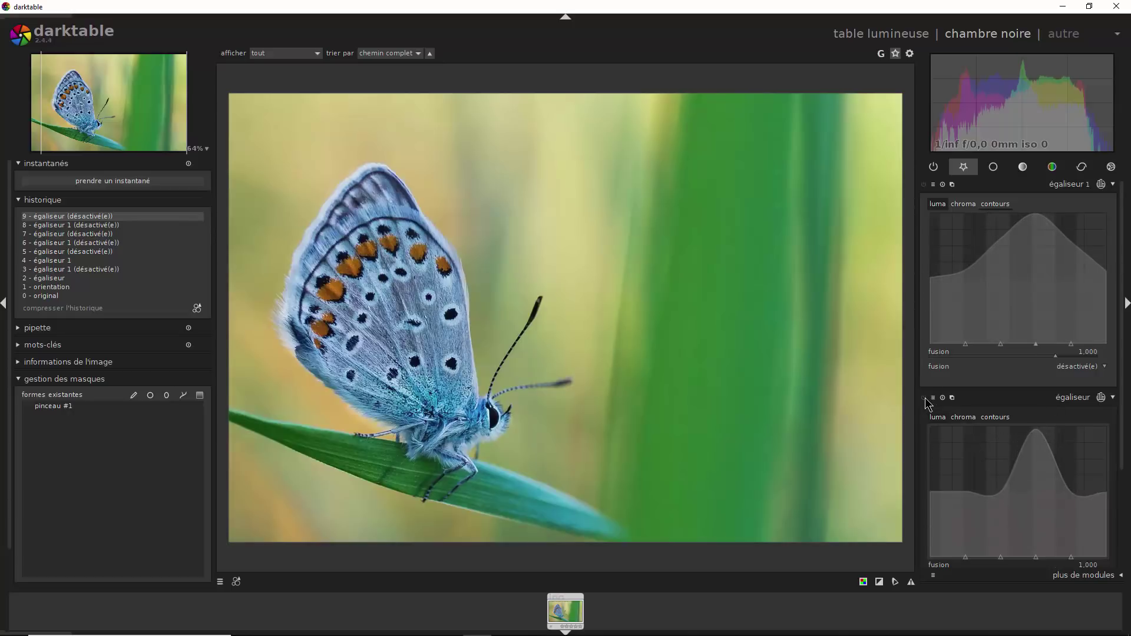
click(924, 399)
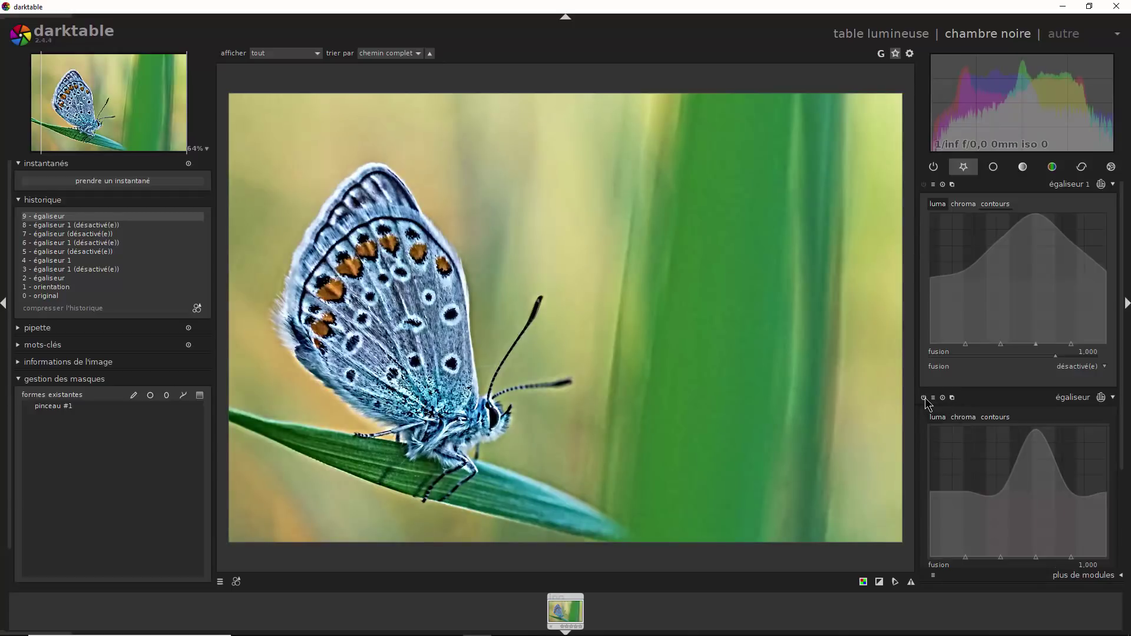
click(923, 185)
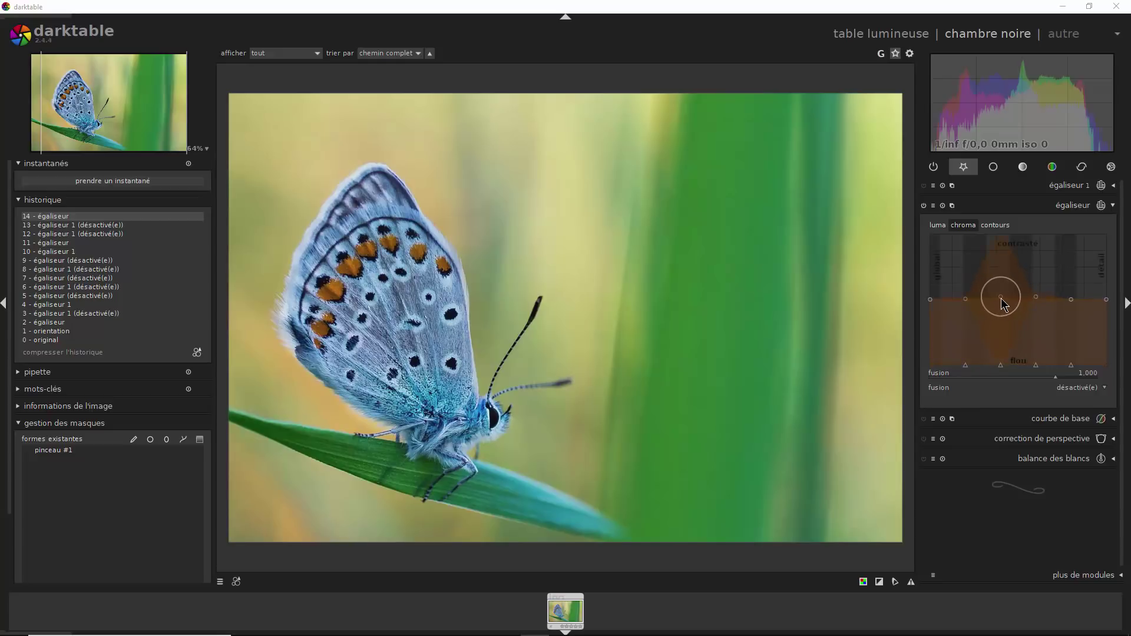
Step: Preview larger and smaller influence circles around the chroma curve's third node
scroll(1004, 305, down, 8)
scroll(1005, 305, up, 8)
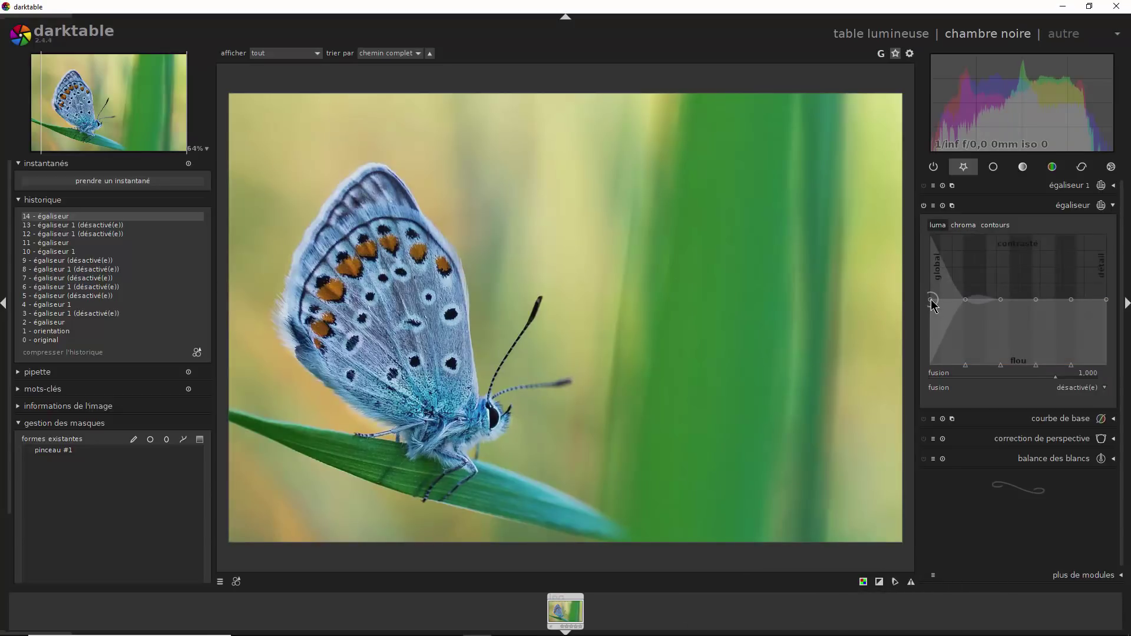
Step: Try raising the luma curve's first global node with a small influence circle and its fifth node with a wider one
drag(932, 303, 930, 238)
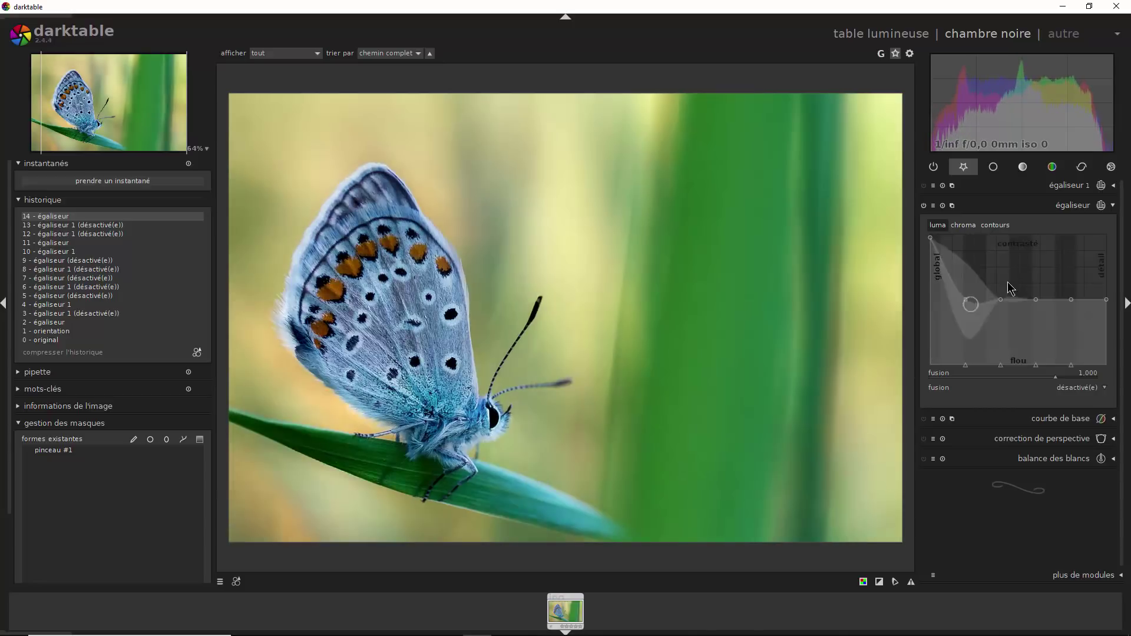
scroll(1071, 302, down, 15)
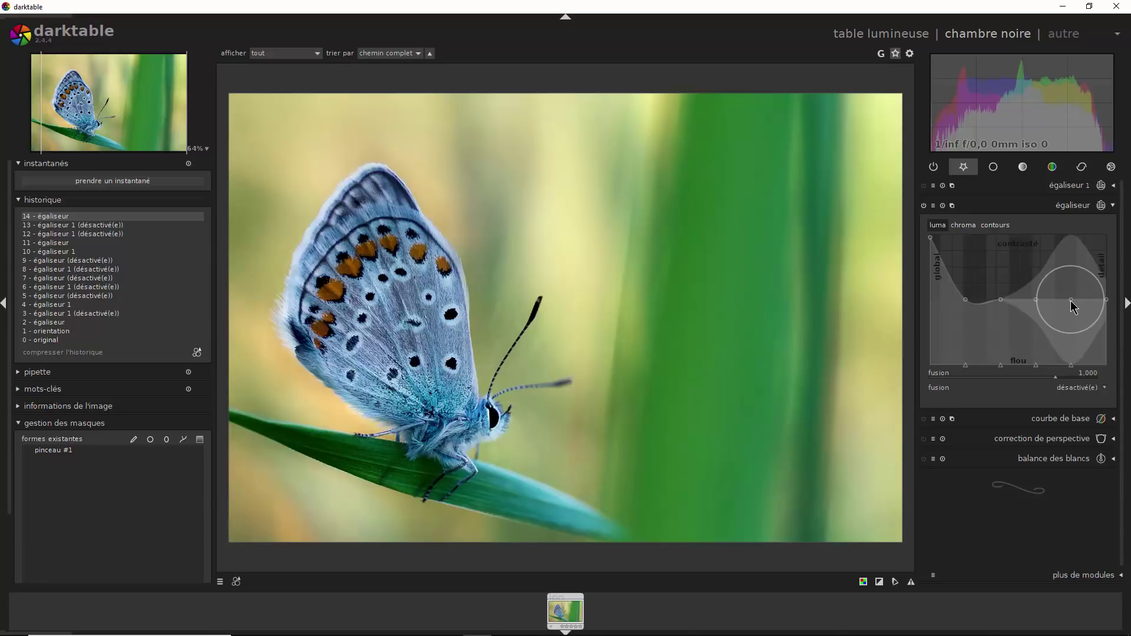
drag(1071, 305, 1071, 240)
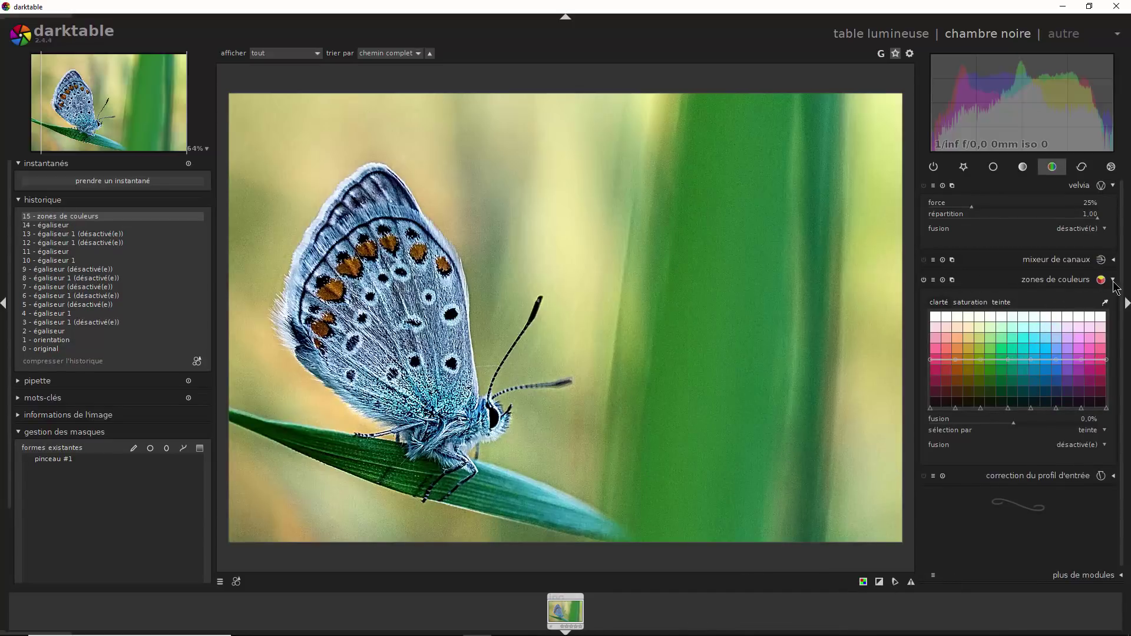
Step: Try the node position markers beneath the lightness curve of the color zones module
click(1010, 416)
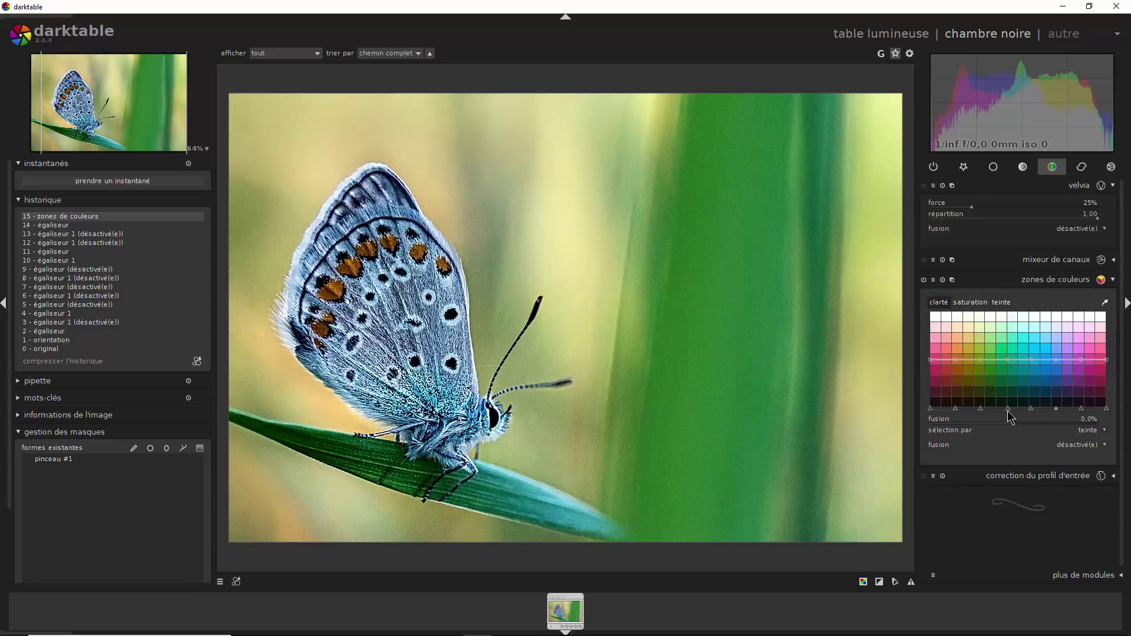
click(1011, 416)
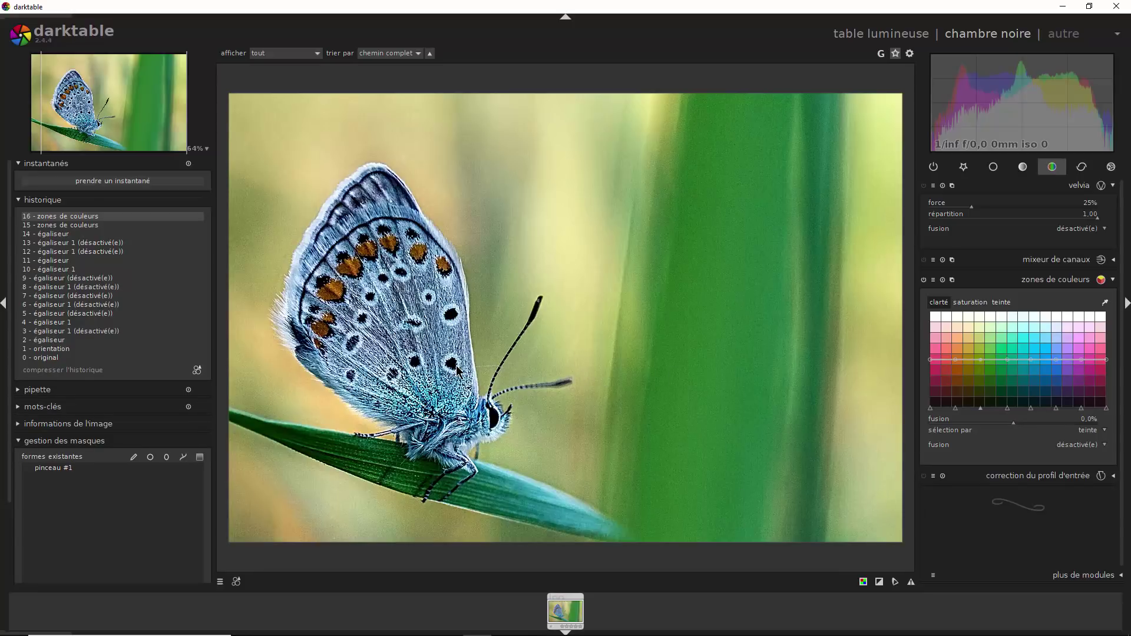
Step: Return to the equalizer, reset its luma curve and slide its node position markers sideways toward the detail end
click(963, 167)
double_click(998, 358)
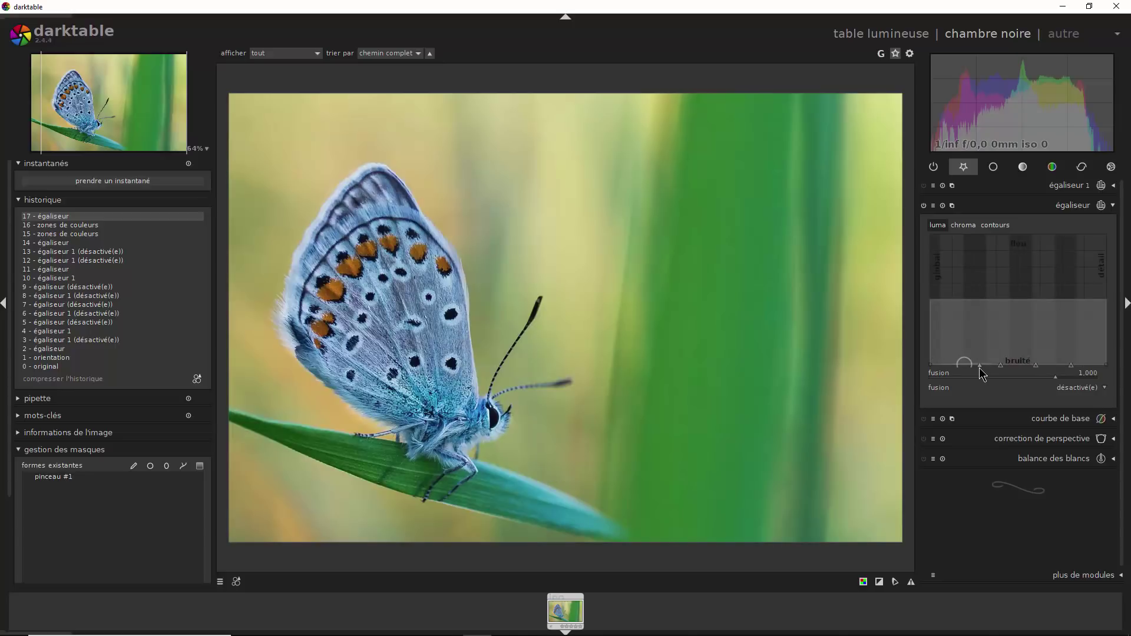
drag(979, 367, 1084, 366)
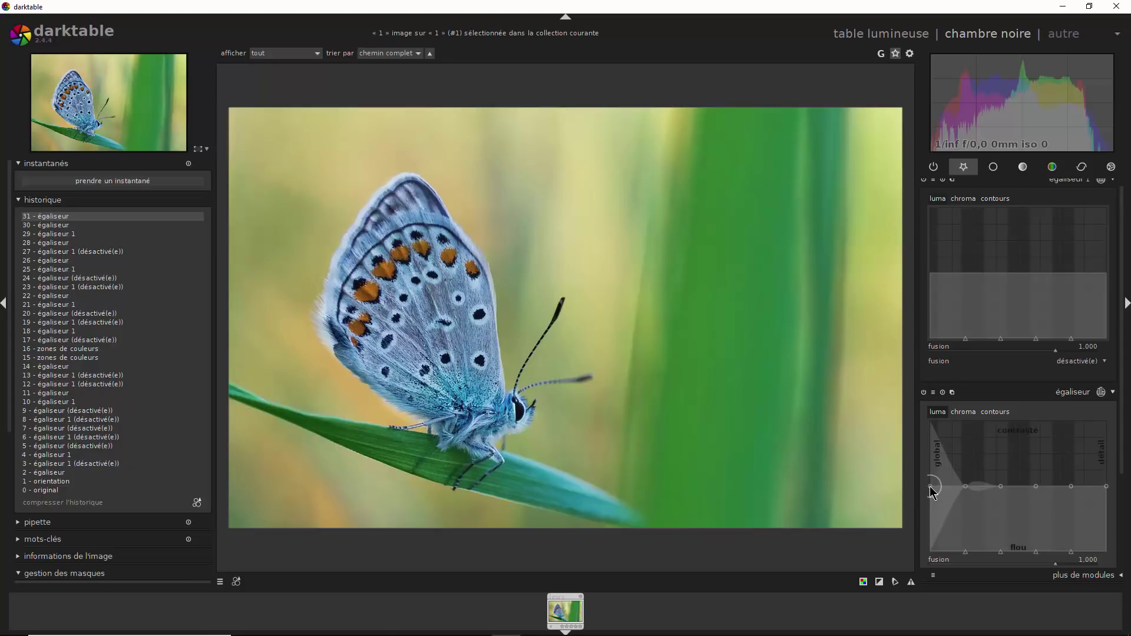
Step: Raise the first global luma node fully toward contrast in both égaliseur and égaliseur 1, using a small influence circle
drag(930, 487, 937, 425)
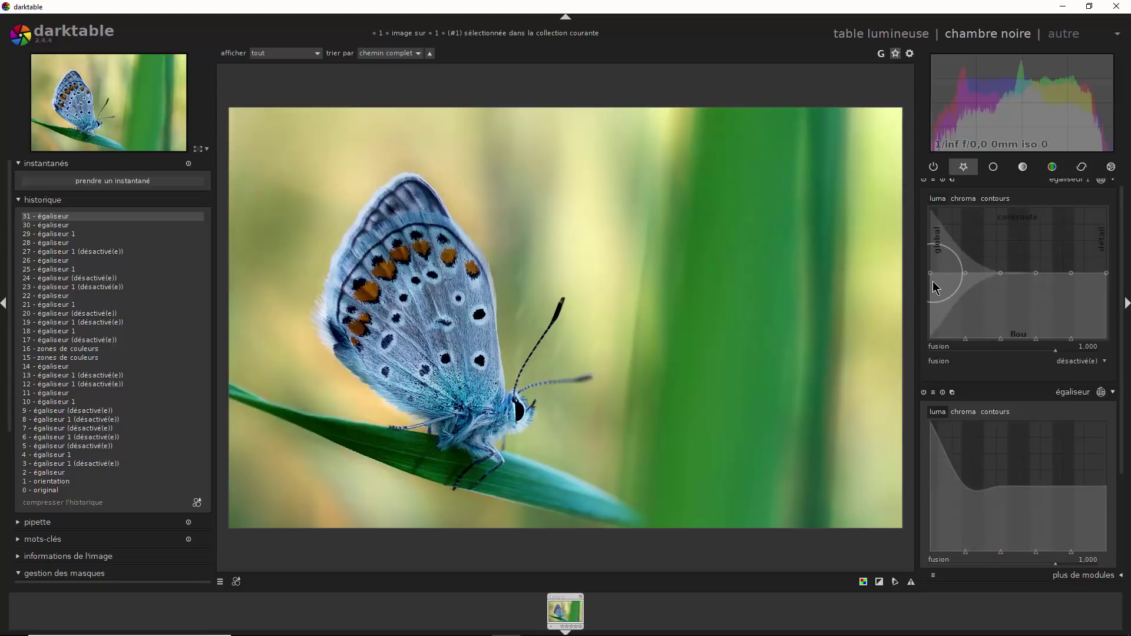
scroll(931, 275, up, 2)
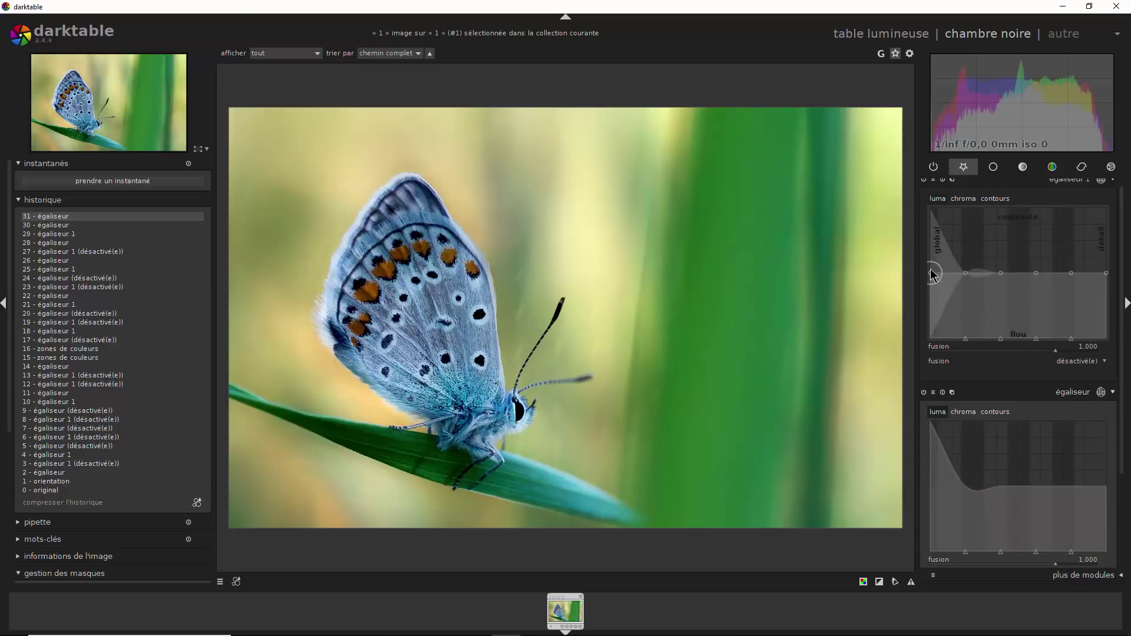
drag(931, 274, 946, 203)
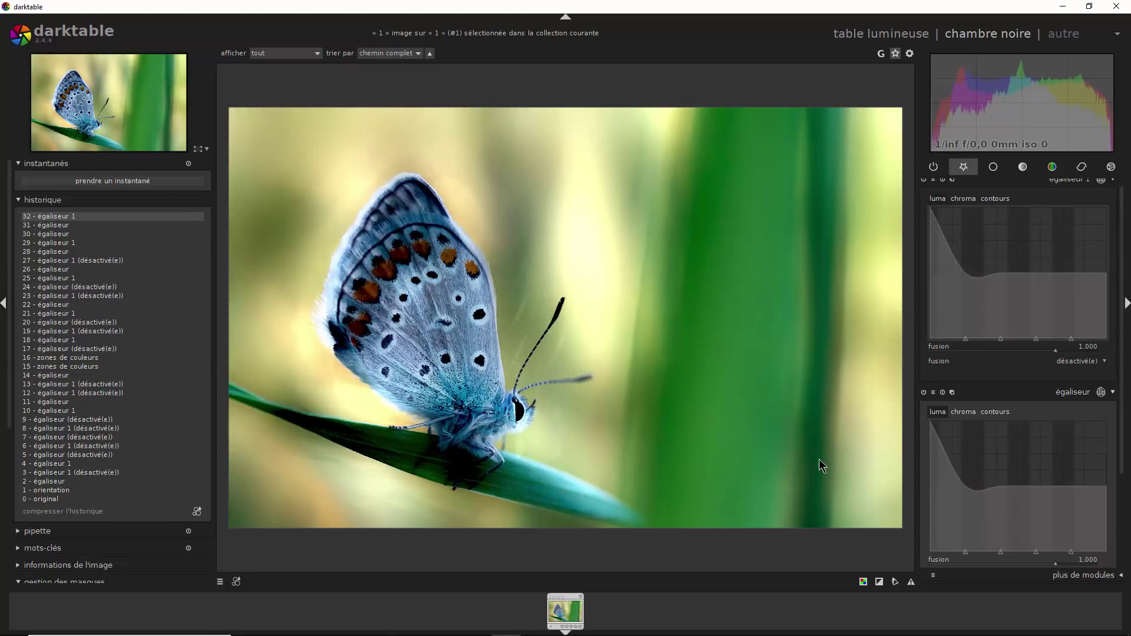
Step: Disable égaliseur and move the second and third node position markers of égaliseur 1's luma curve close to the global end
click(923, 392)
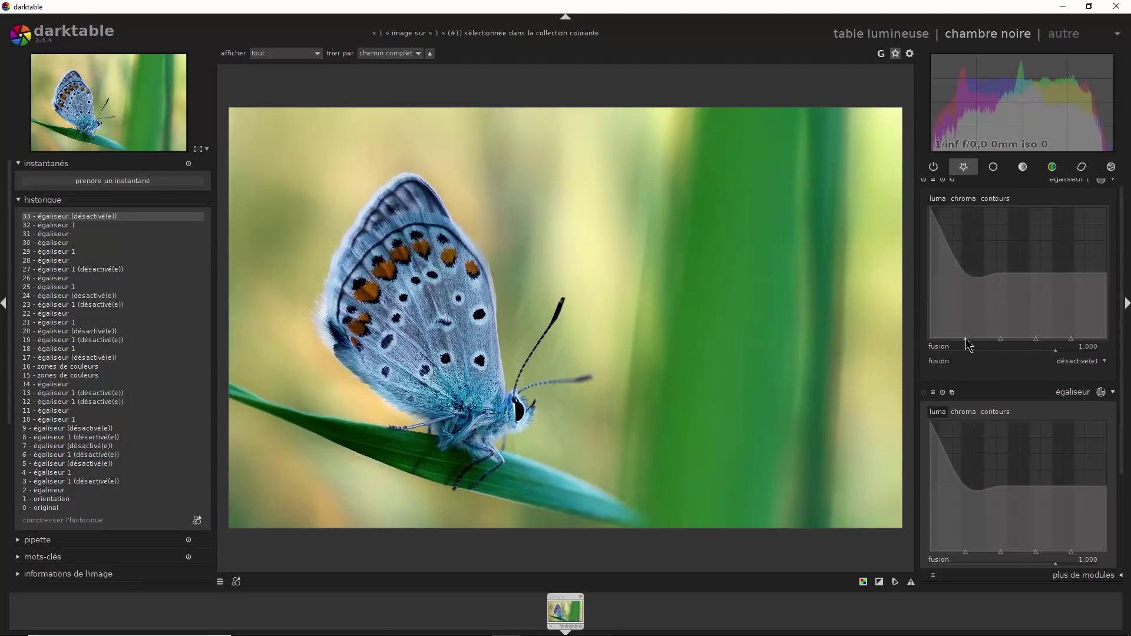
mouse_move(966, 338)
mouse_down()
mouse_move(941, 343)
mouse_move(975, 344)
mouse_move(938, 340)
mouse_up()
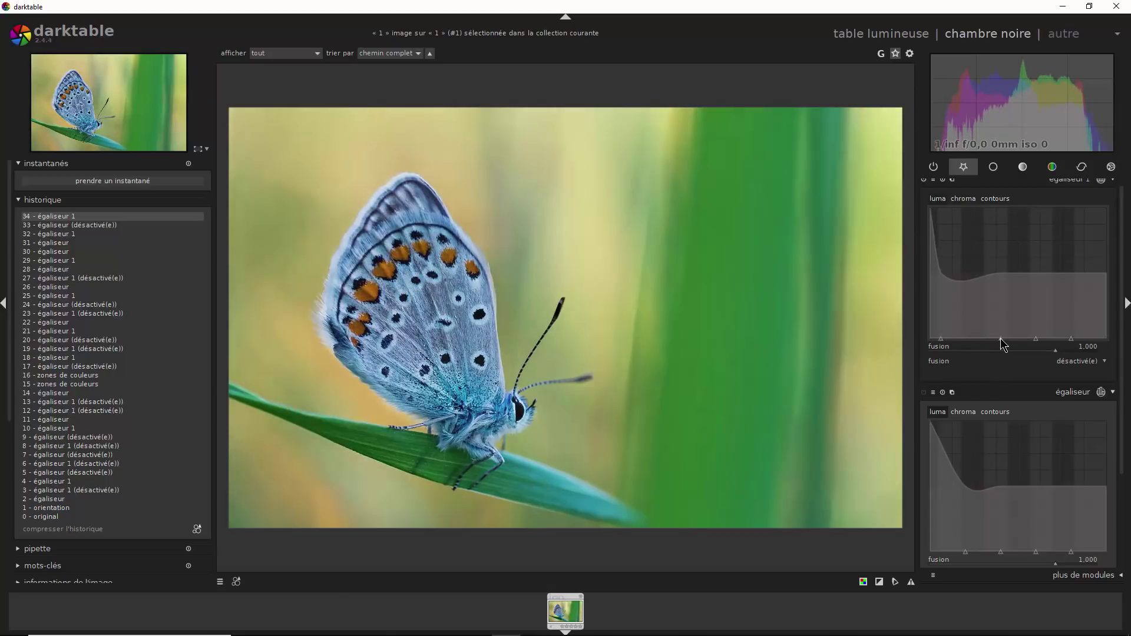
drag(999, 338, 951, 341)
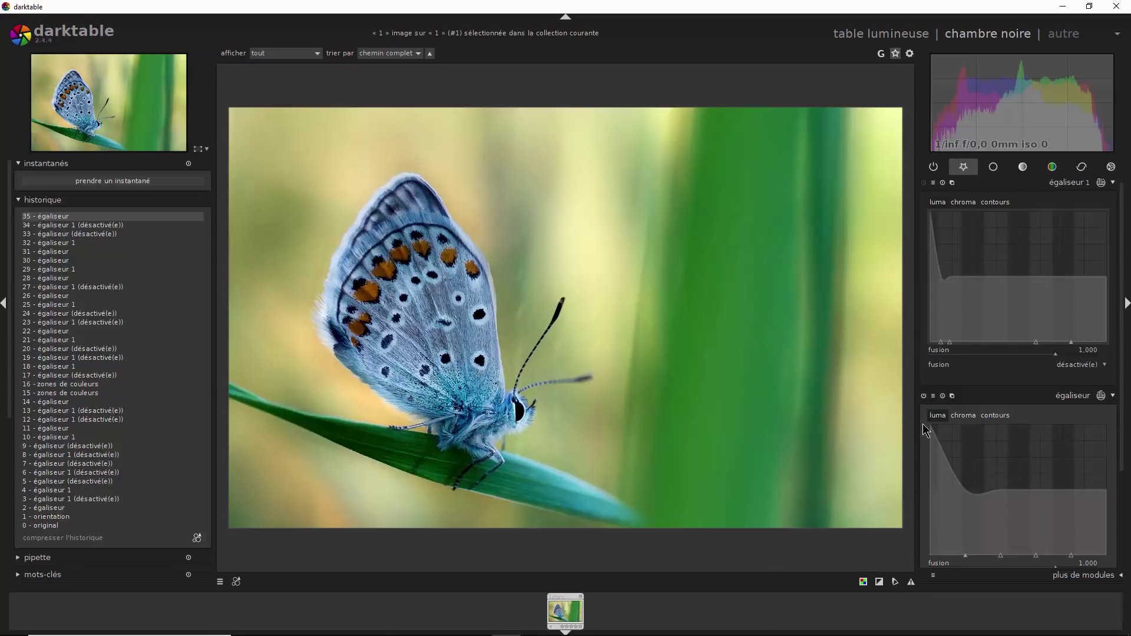
Step: Compare the photo with the égaliseur instance and its default marker spacing switched on and off
click(924, 398)
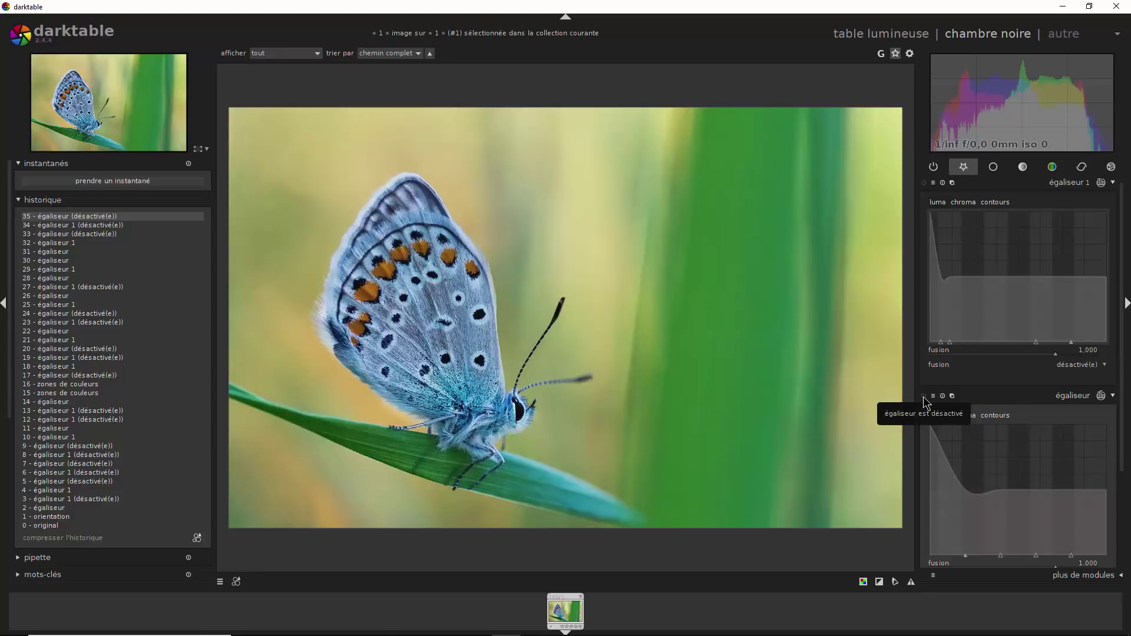
click(924, 398)
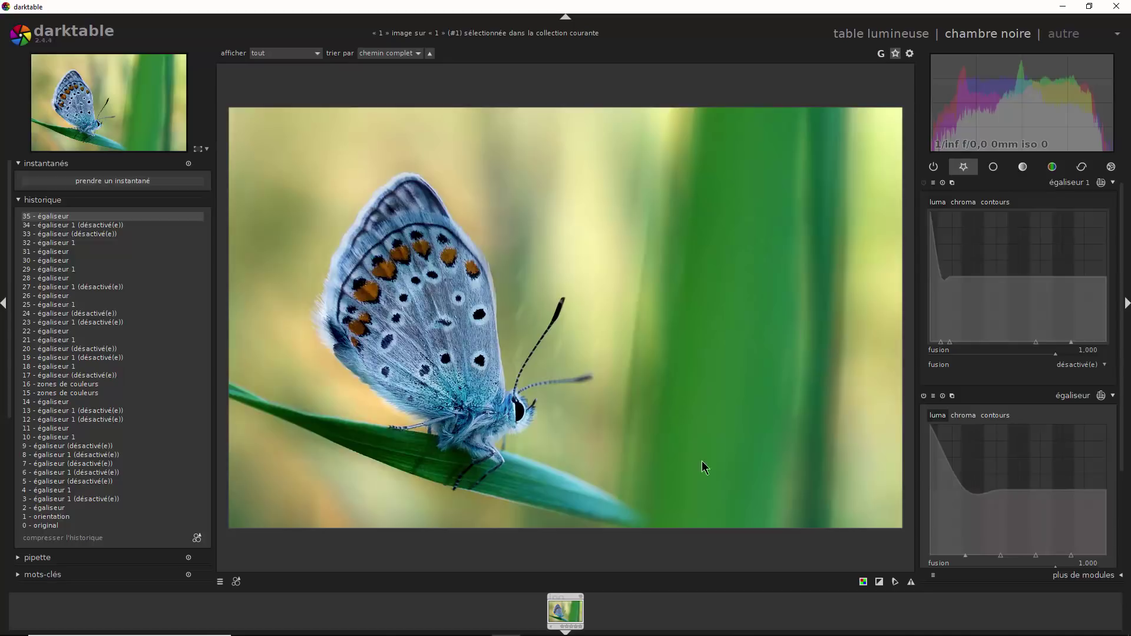
click(924, 395)
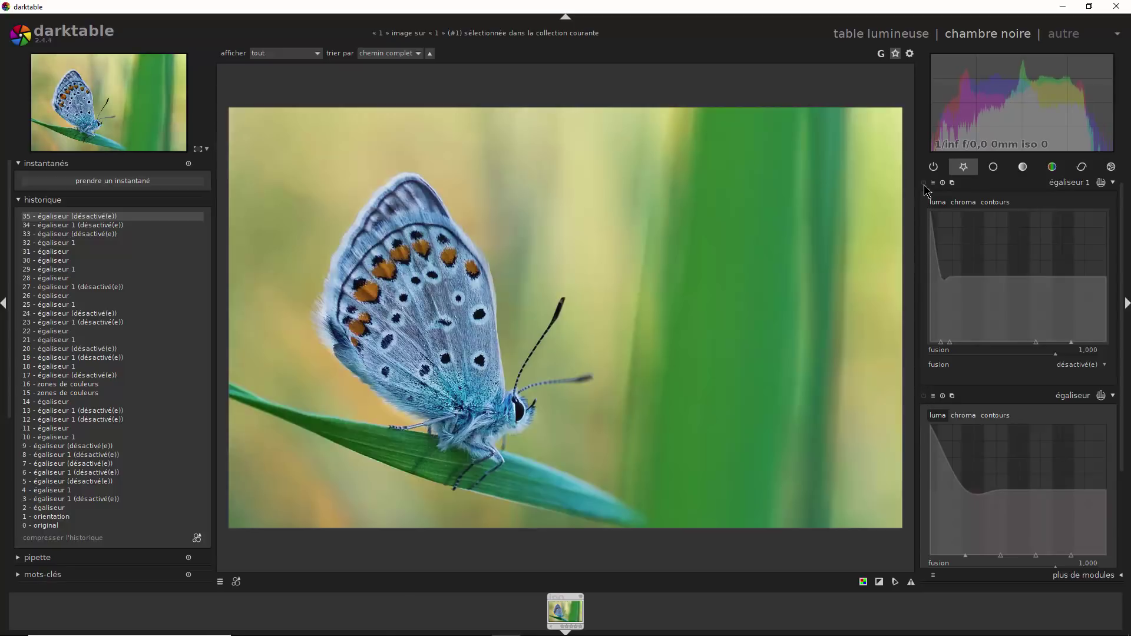
Step: Toggle égaliseur 1 repeatedly to examine the effect of its narrowed global node on the photo
click(926, 202)
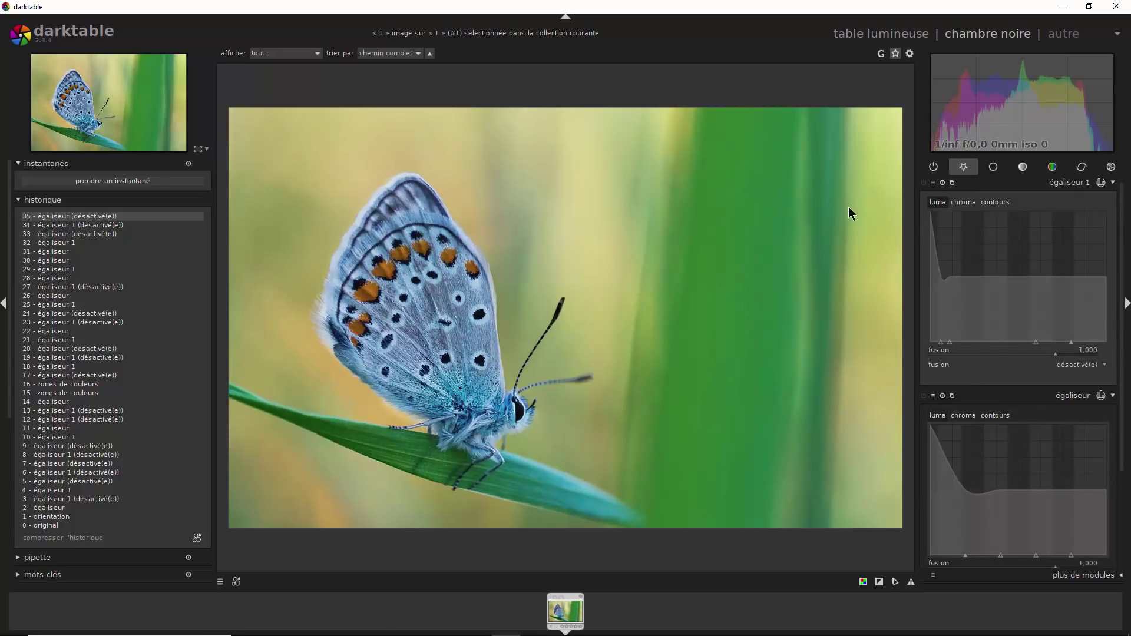
click(924, 184)
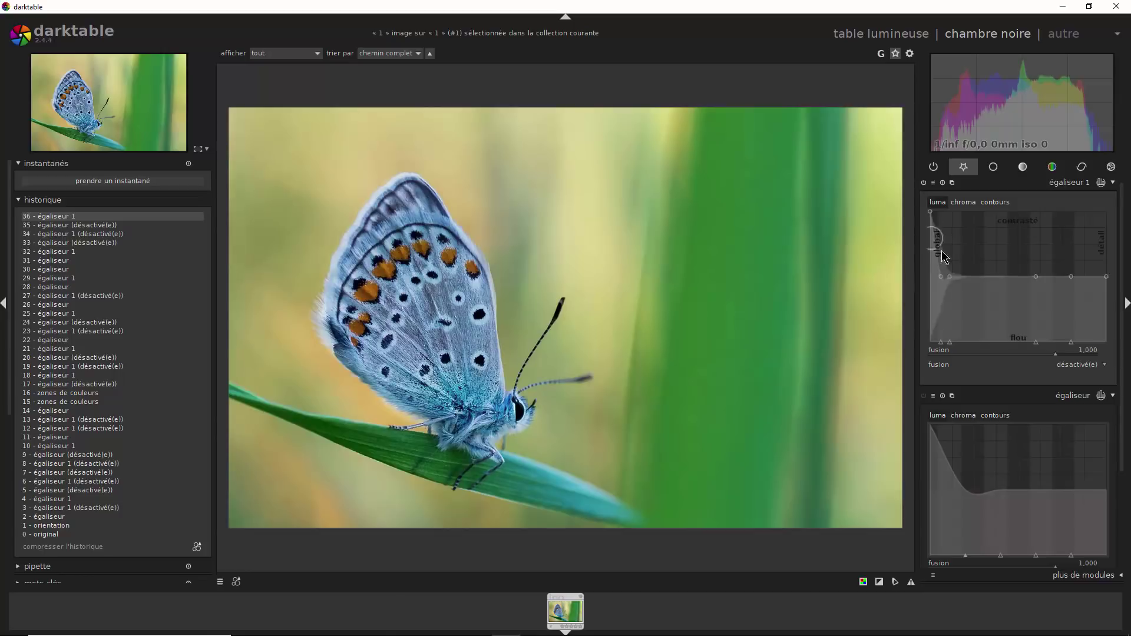
click(923, 183)
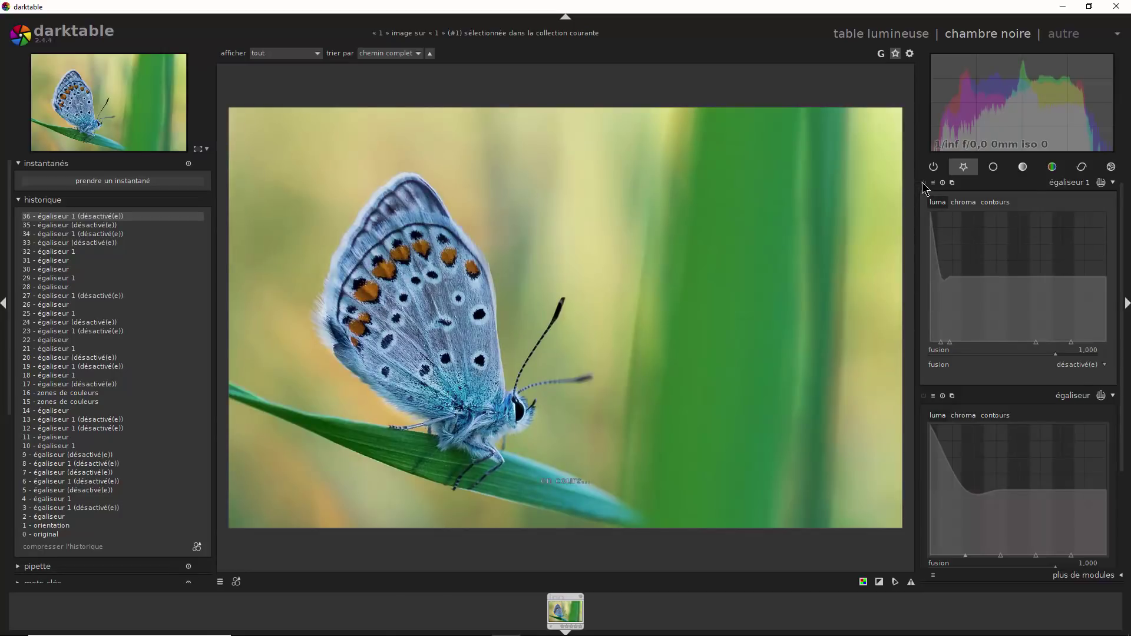
click(923, 184)
click(923, 183)
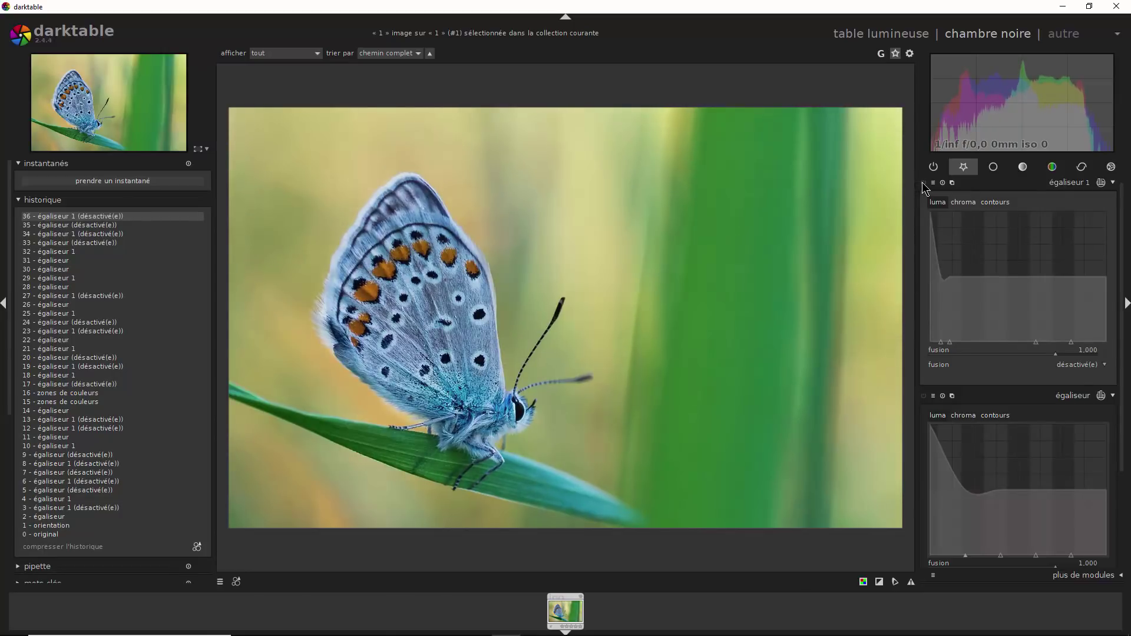
click(923, 184)
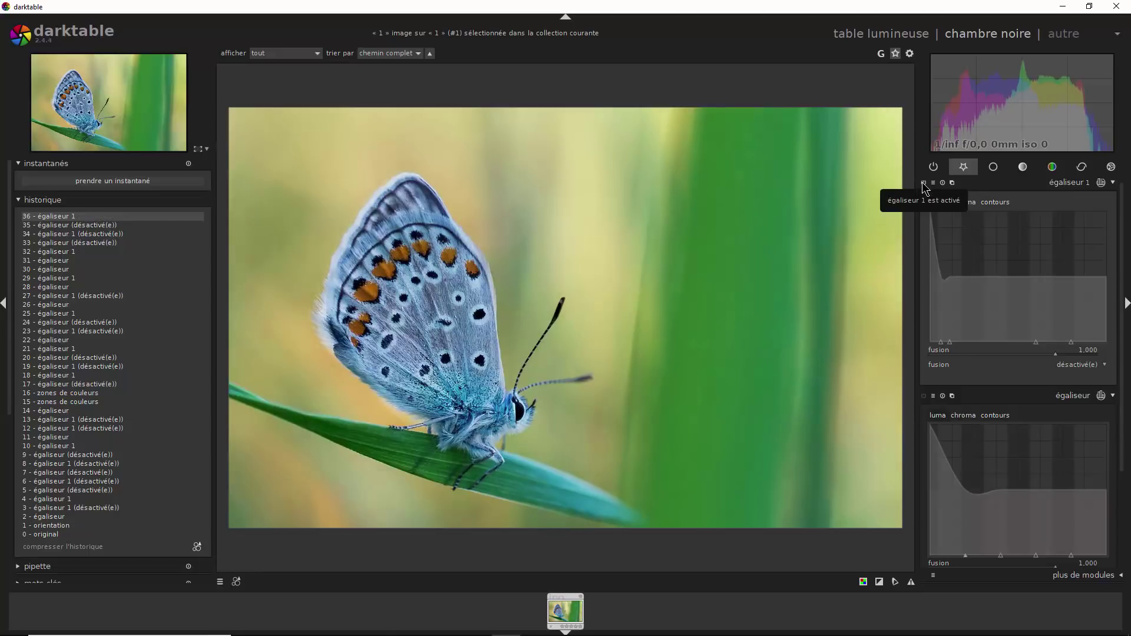
click(923, 183)
click(923, 183)
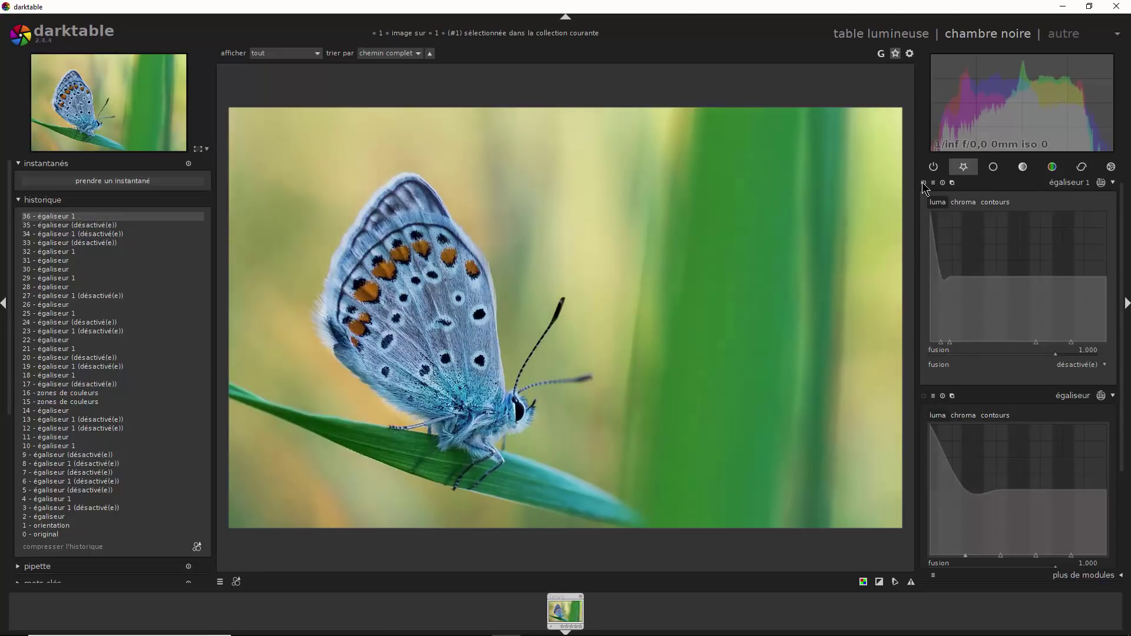
click(923, 183)
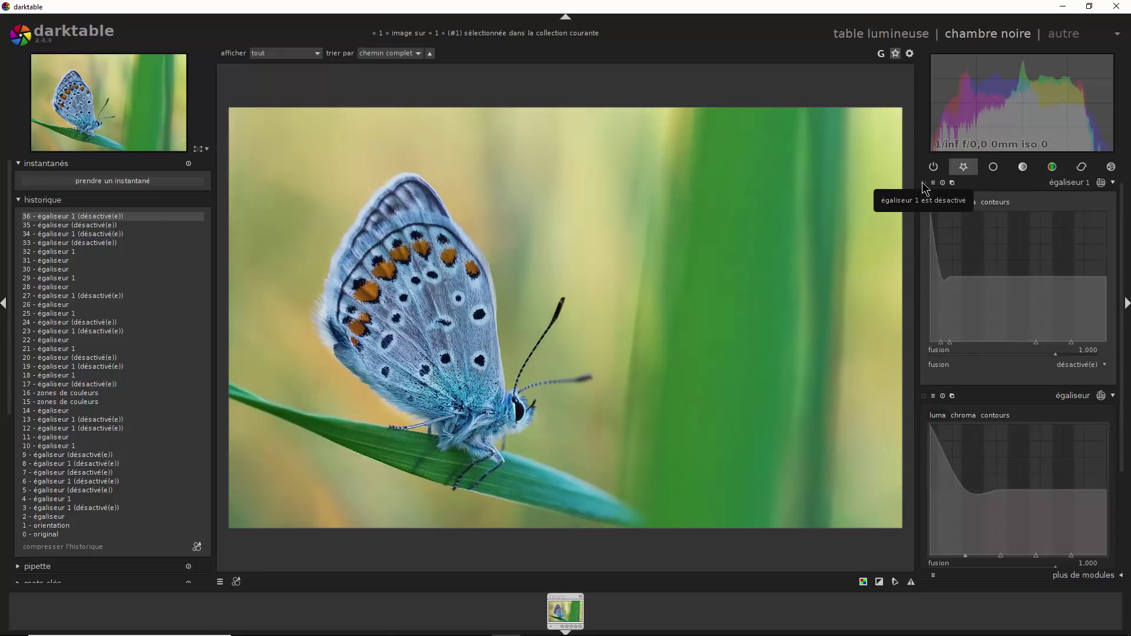
click(923, 183)
click(923, 183)
Step: Alternate between the égaliseur and égaliseur 1 instances to compare the wide and narrow global contrast boosts
click(923, 401)
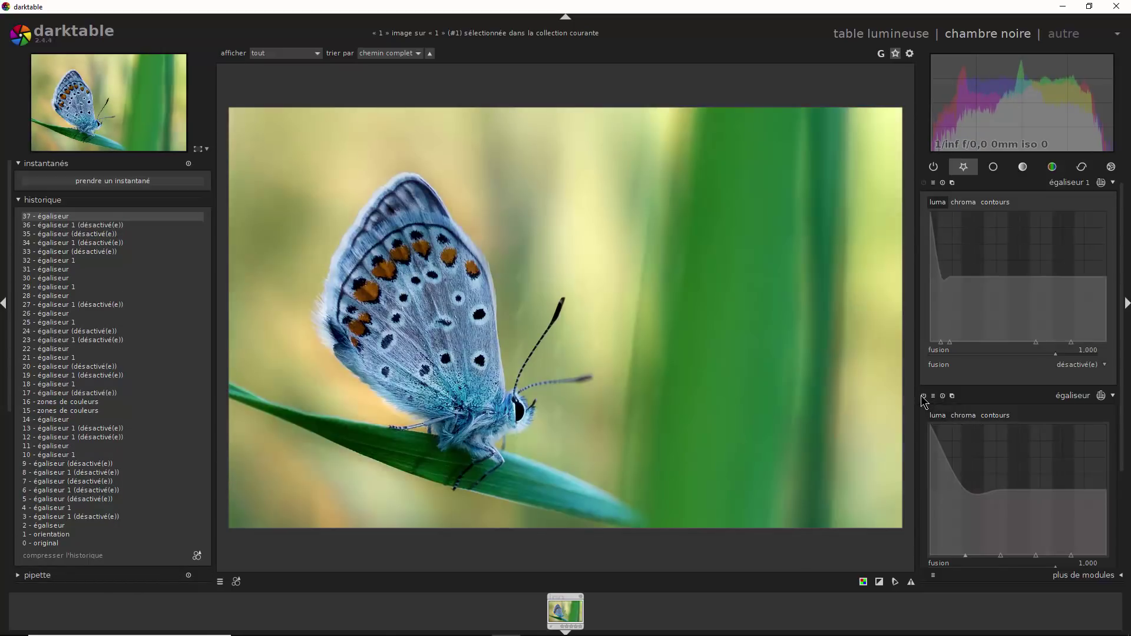
click(923, 401)
click(923, 183)
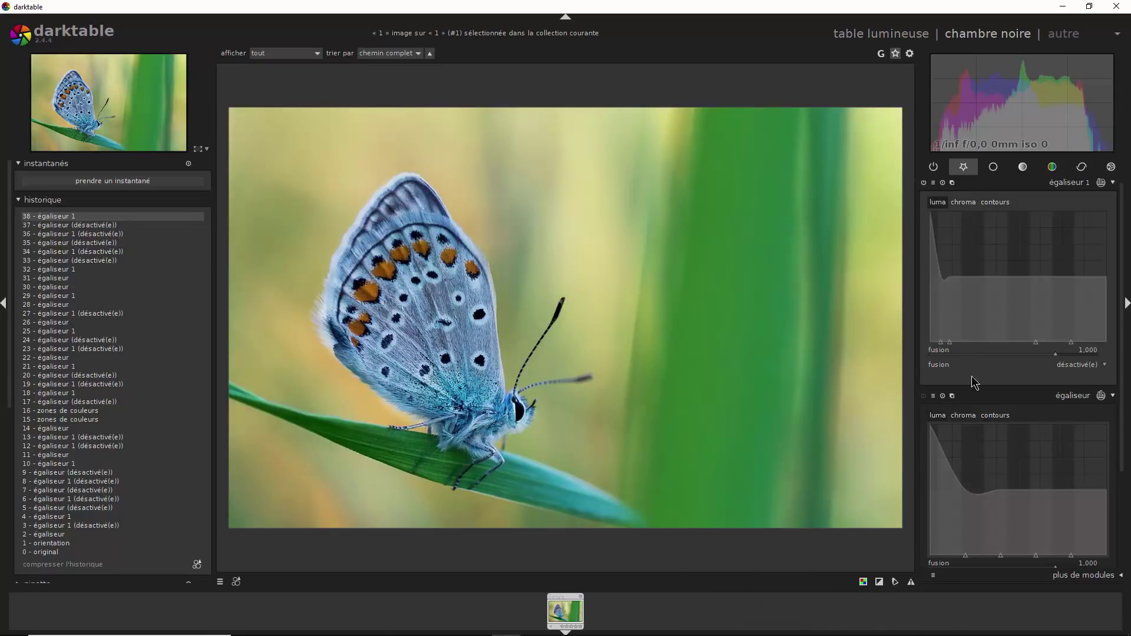
mouse_move(957, 282)
click(923, 184)
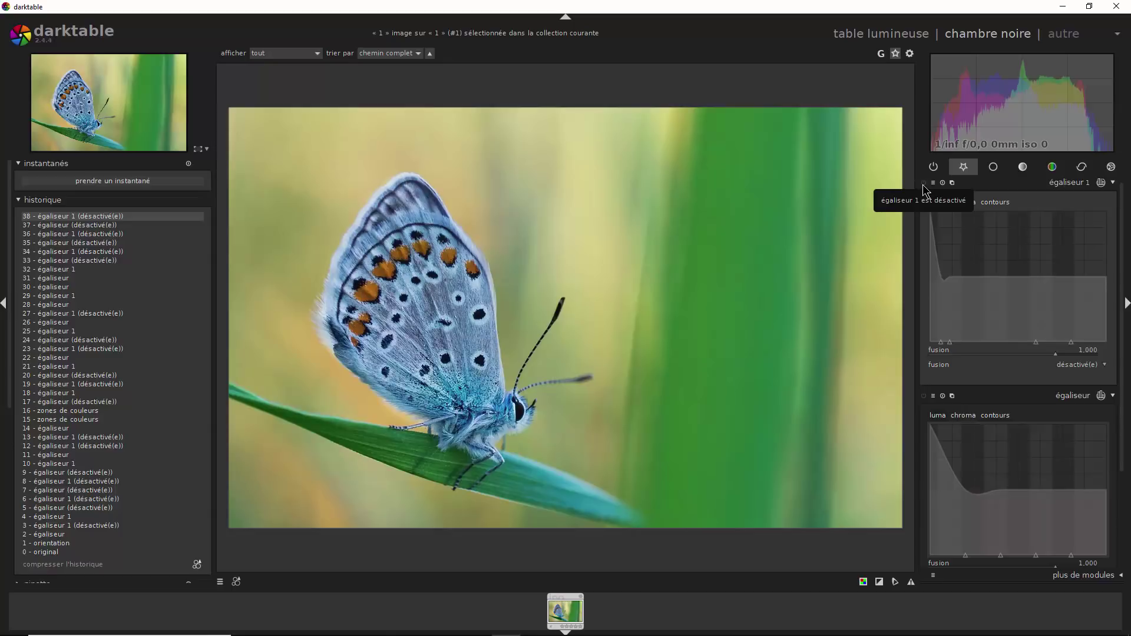
click(923, 185)
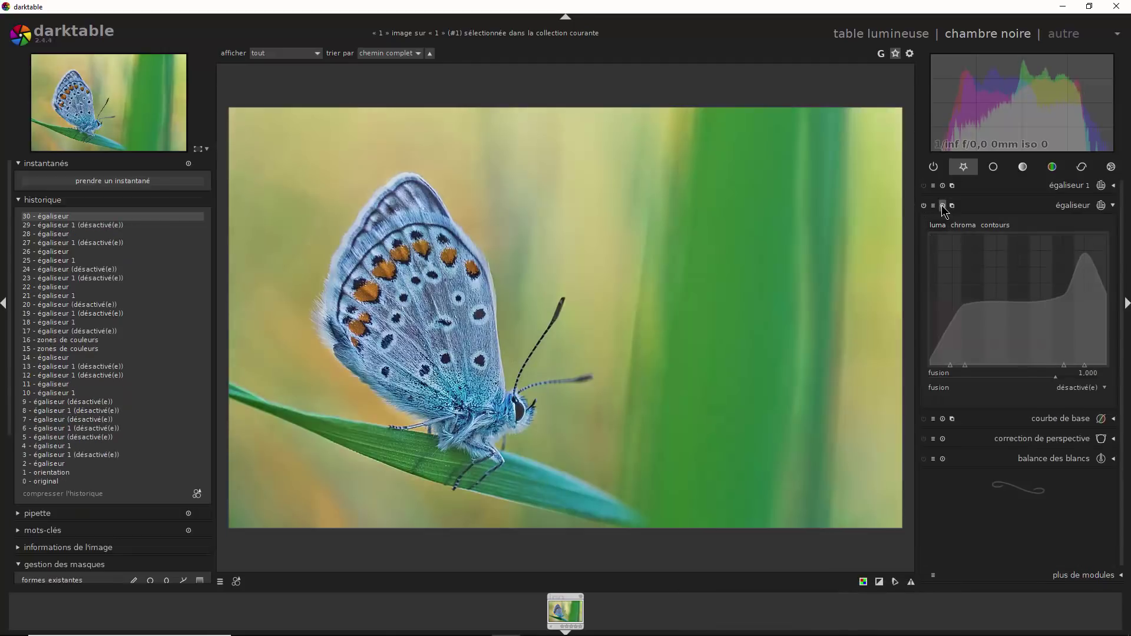
Step: Reset the égaliseur instance's parameters so its luma curve is neutral
click(943, 206)
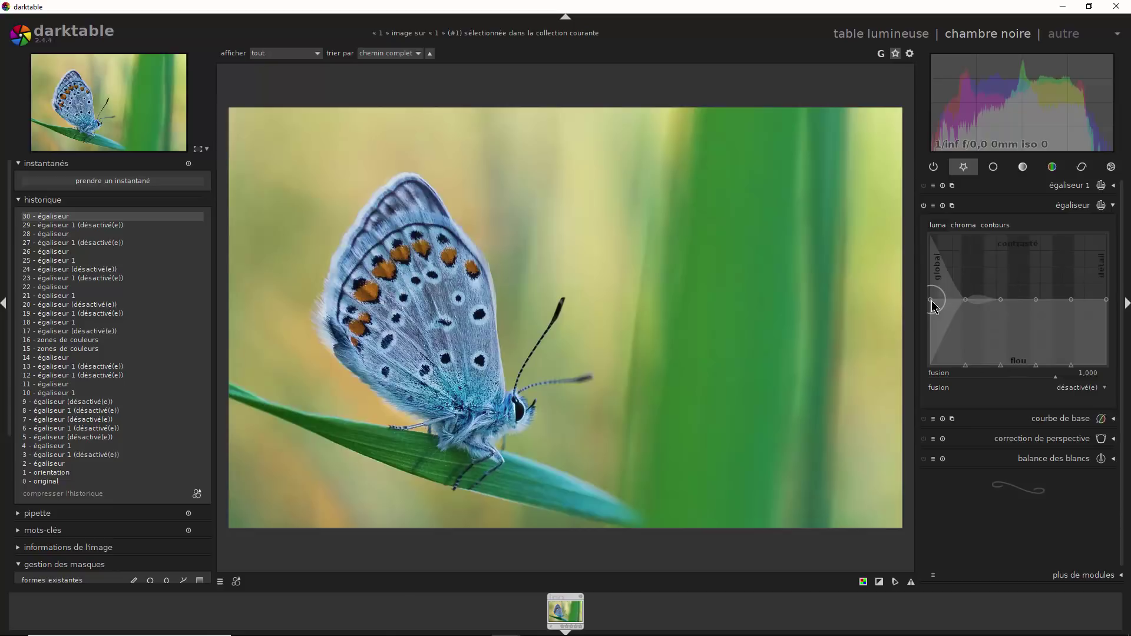
Step: Lower the global end of the égaliseur luma curve towards flou and shift its two nearest markers towards global
drag(931, 306, 931, 362)
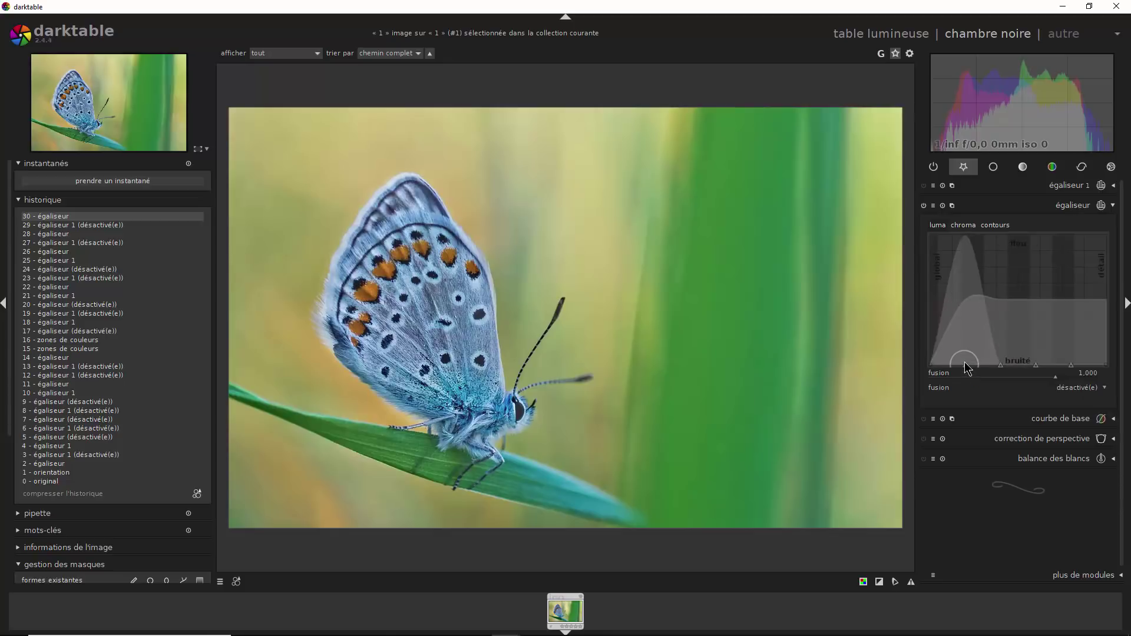
drag(966, 369, 948, 369)
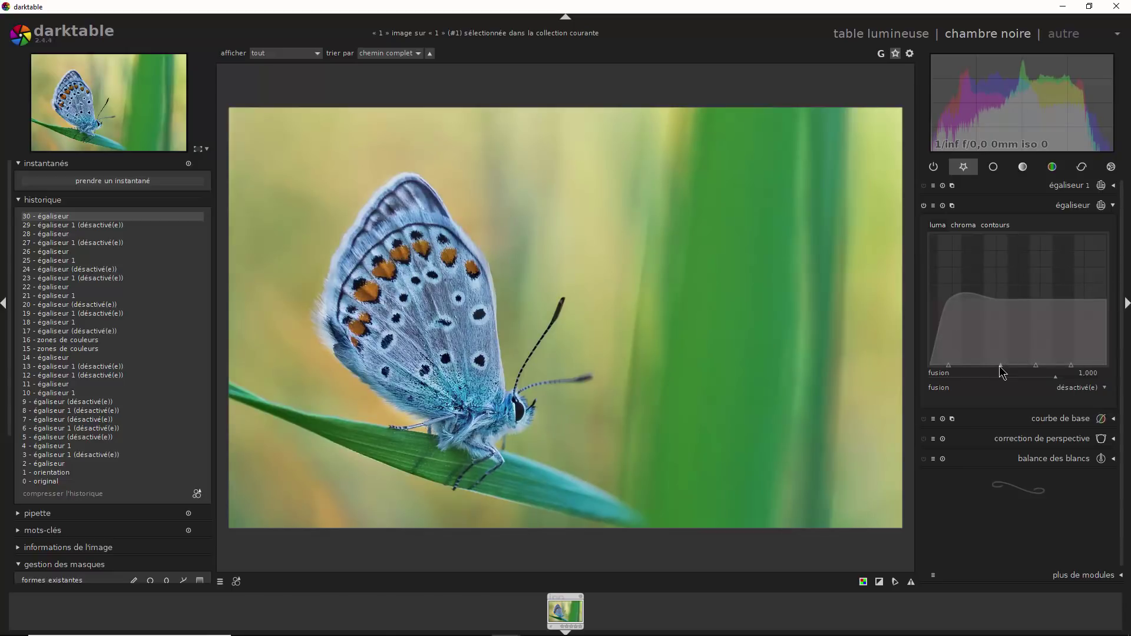
drag(1000, 371, 952, 370)
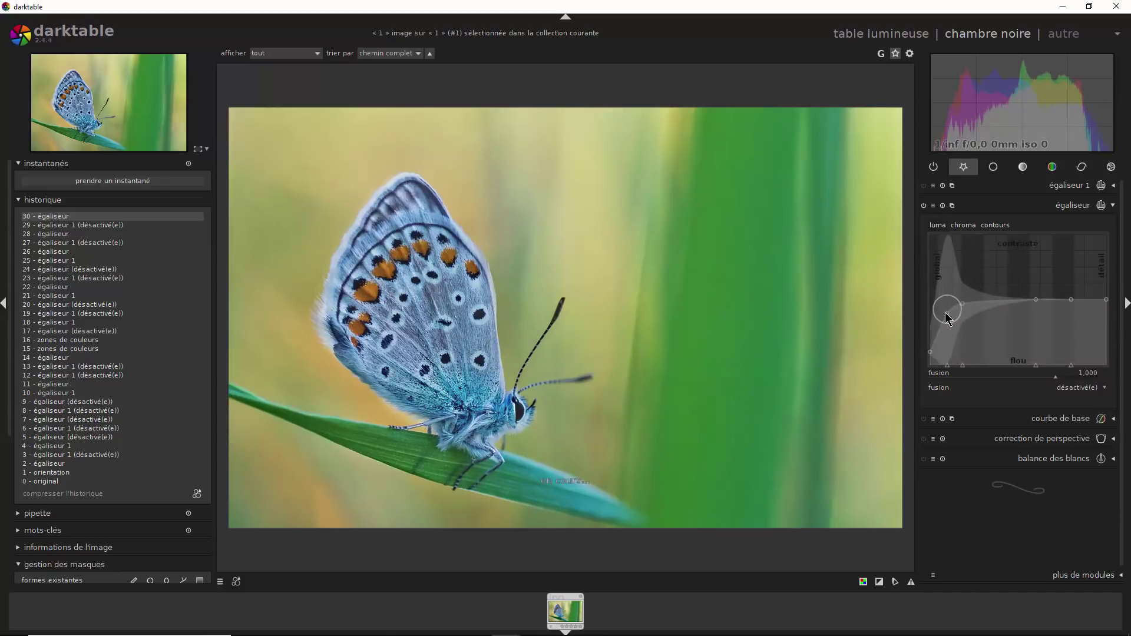
drag(941, 320, 930, 354)
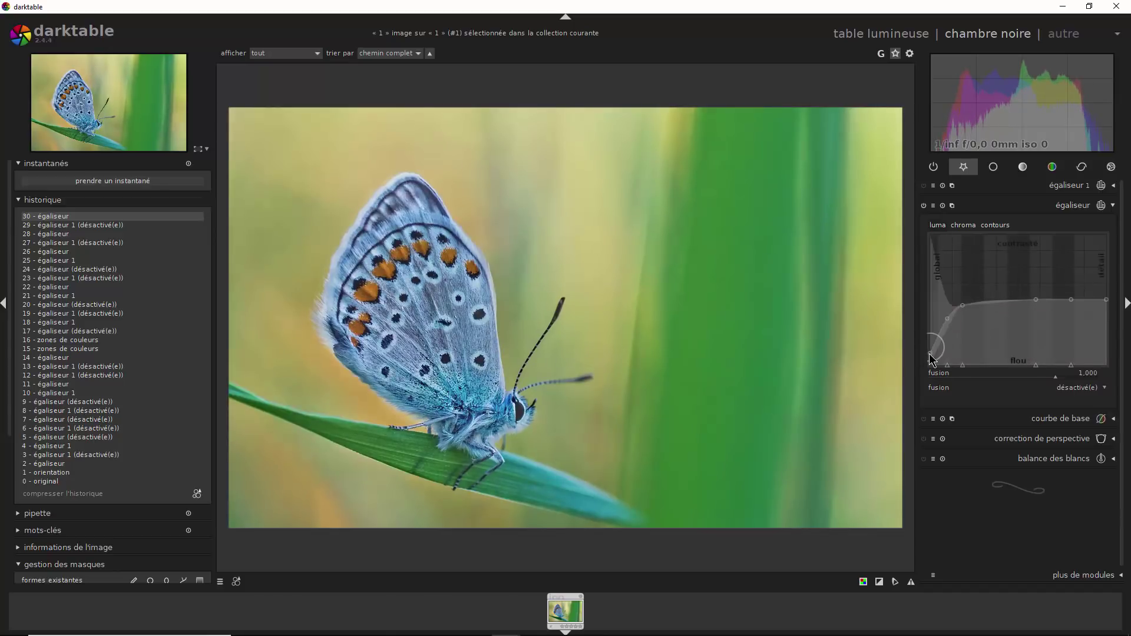
Step: Compare the butterfly photo with the blurred-global égaliseur instance switched off and on
click(923, 209)
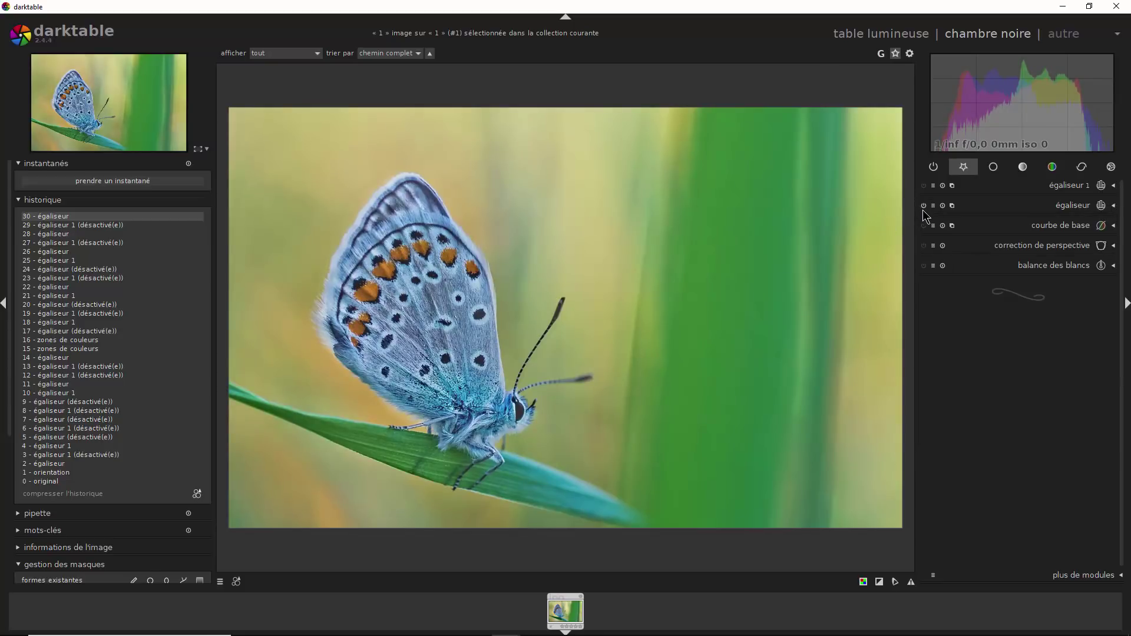
click(924, 206)
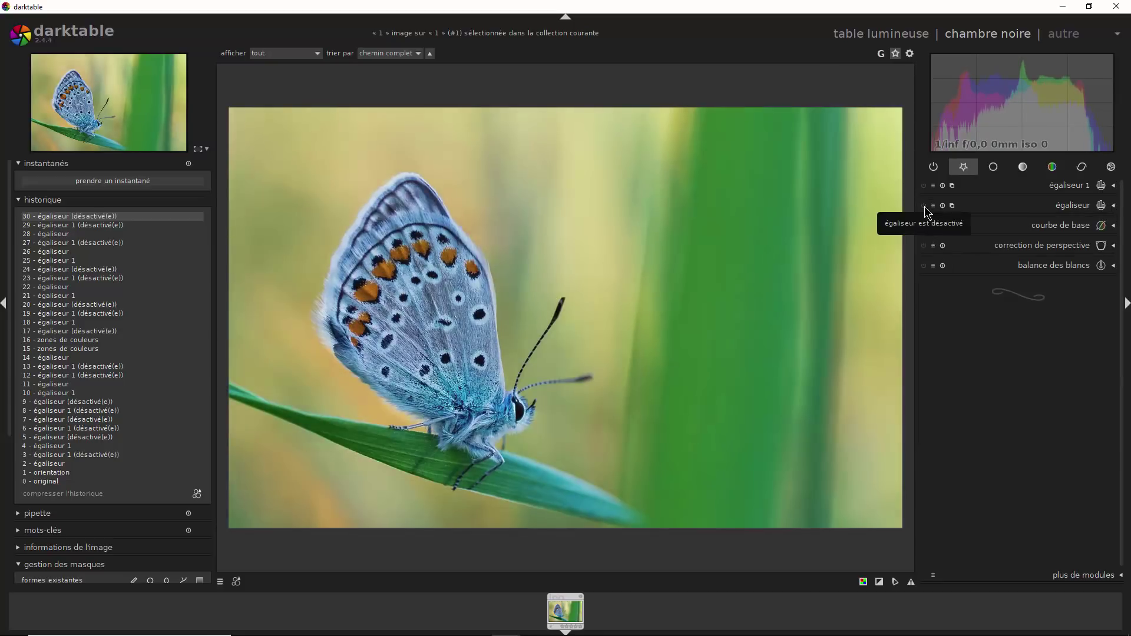
click(924, 206)
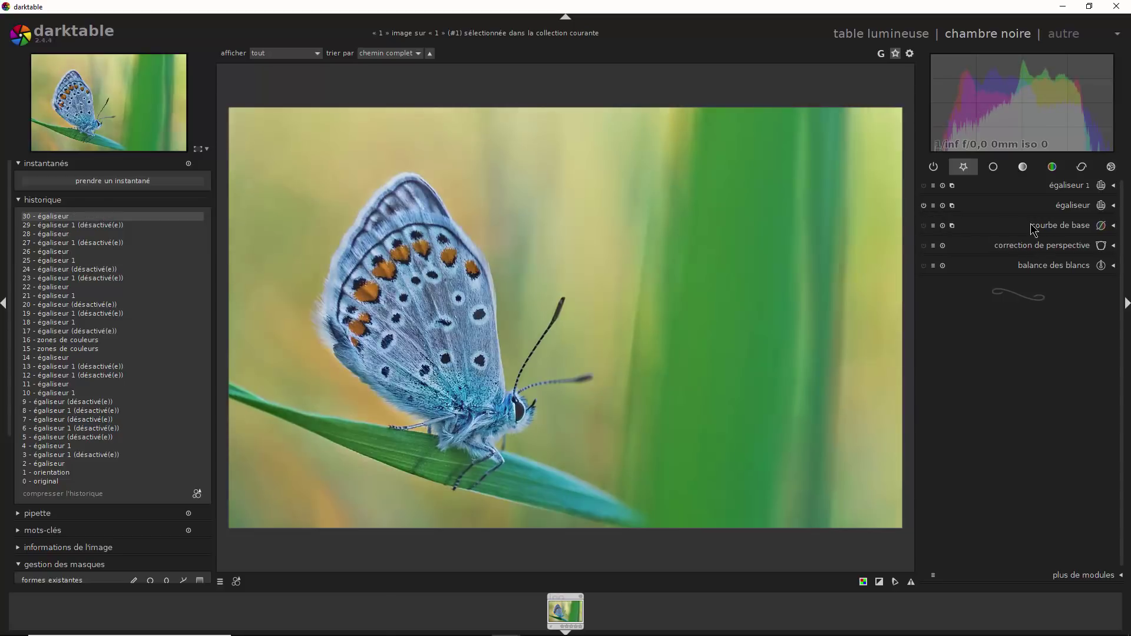
Step: Raise the second-finest node of the égaliseur luma curve towards contraste and shift the two detail-side markers towards détail
click(1111, 208)
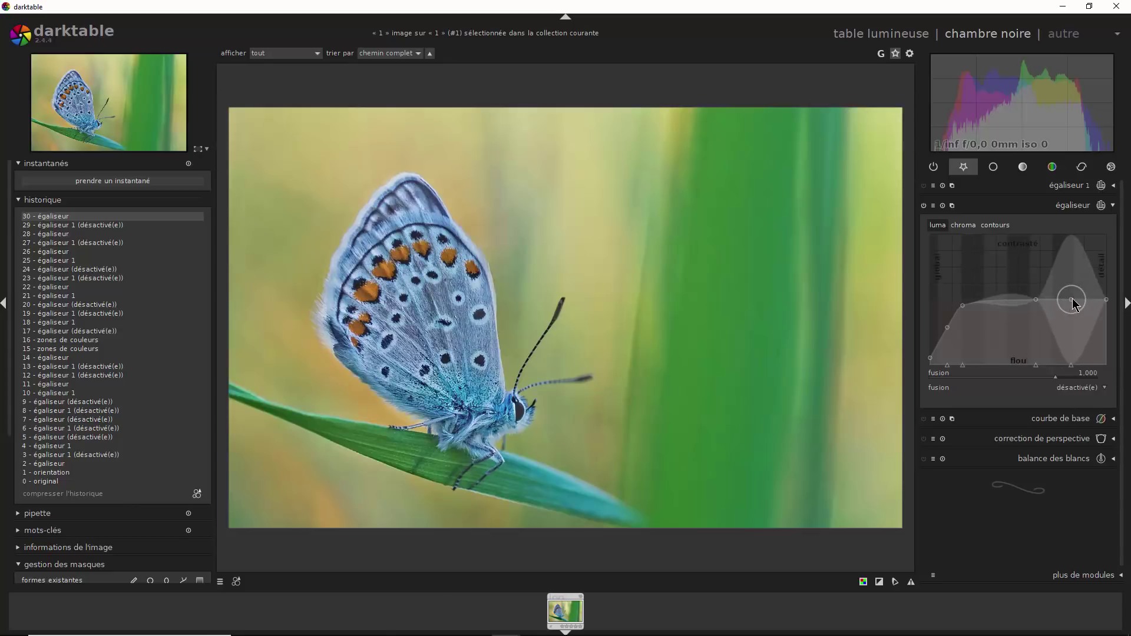
drag(1074, 303, 1073, 258)
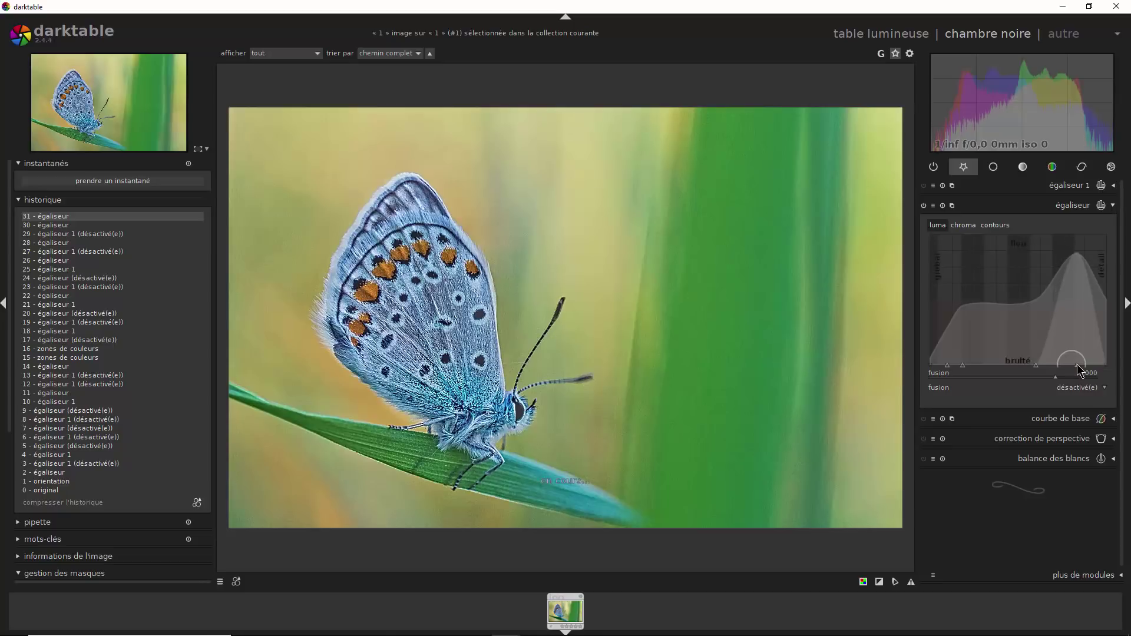
drag(1078, 369, 1101, 366)
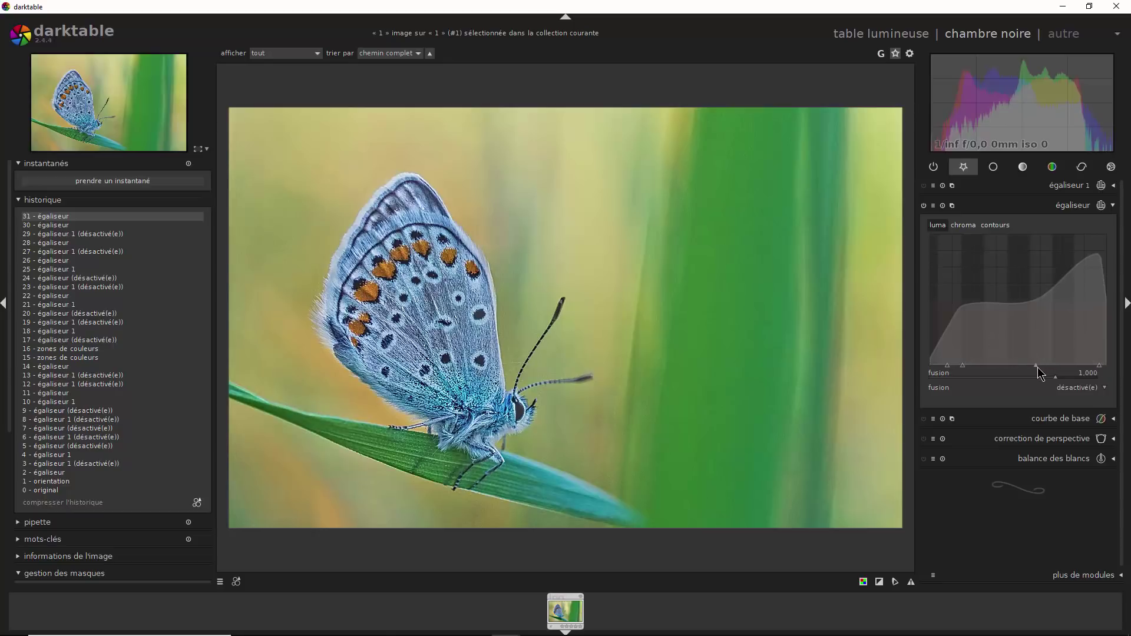
drag(1043, 365, 1073, 364)
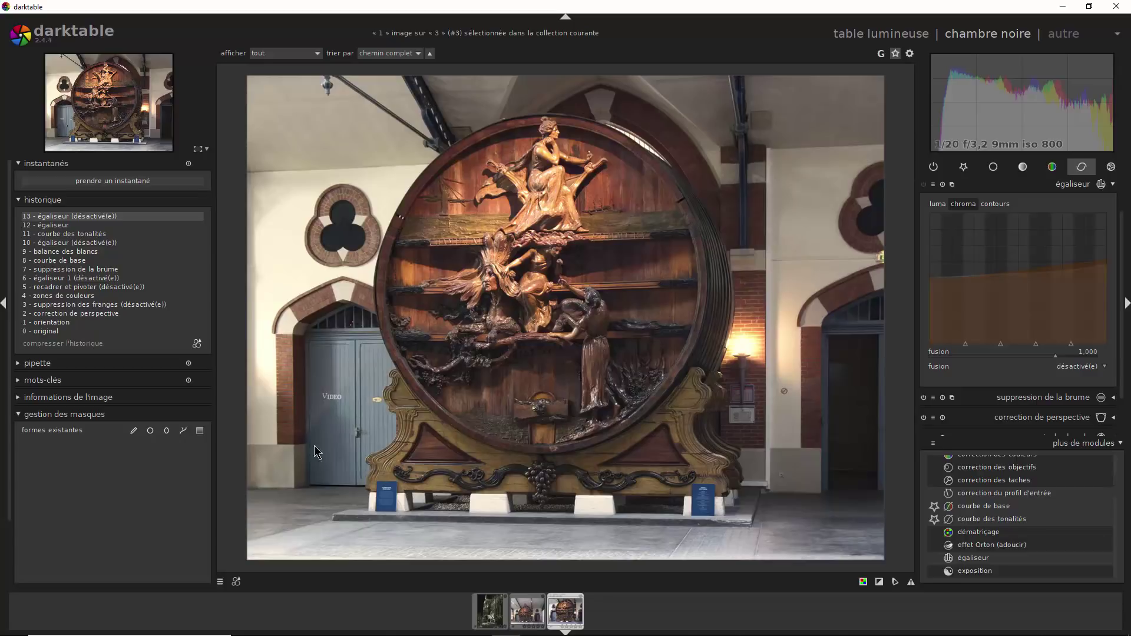
Step: Raise the barrel photo's luma curve progressively towards détail and compare the brick and wall area with égaliseur off and on
click(206, 149)
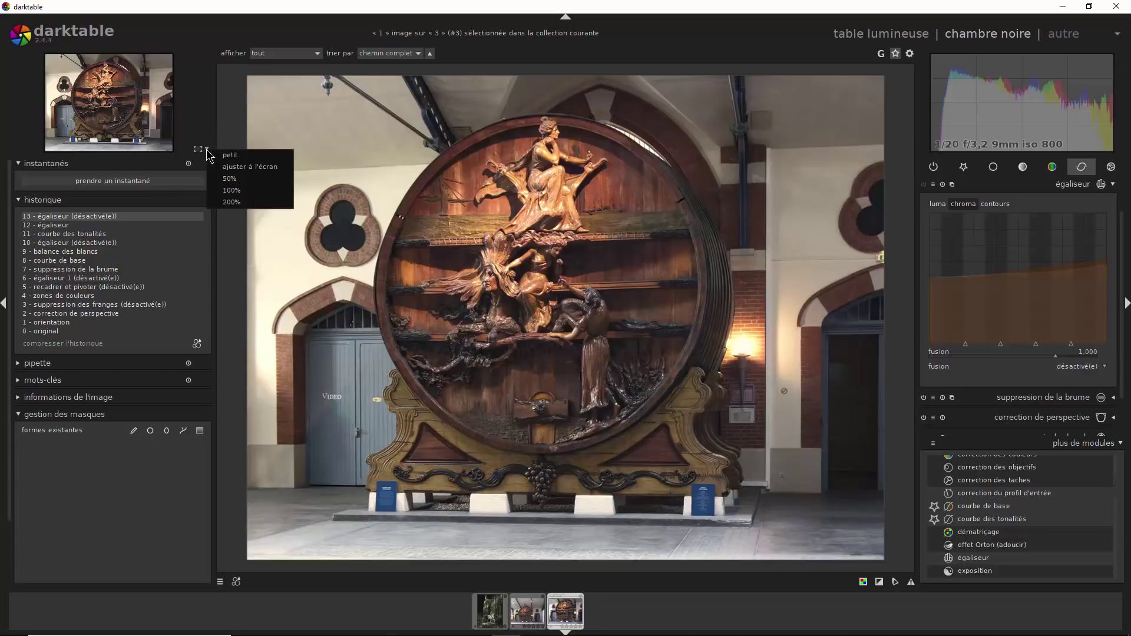
click(238, 198)
drag(801, 273, 557, 354)
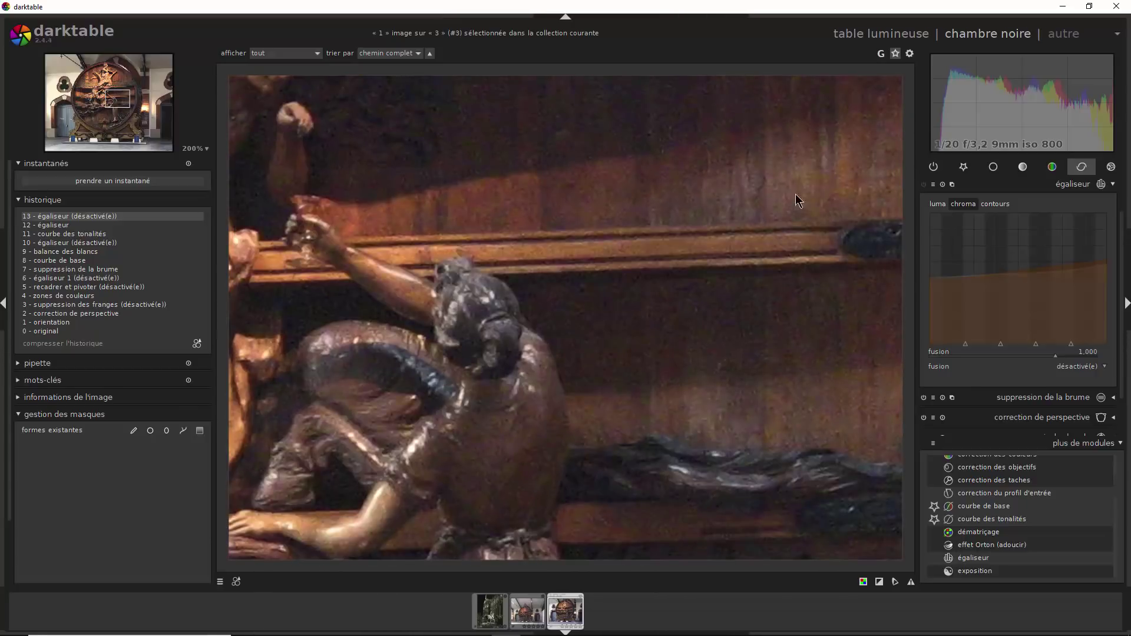
drag(801, 346, 333, 397)
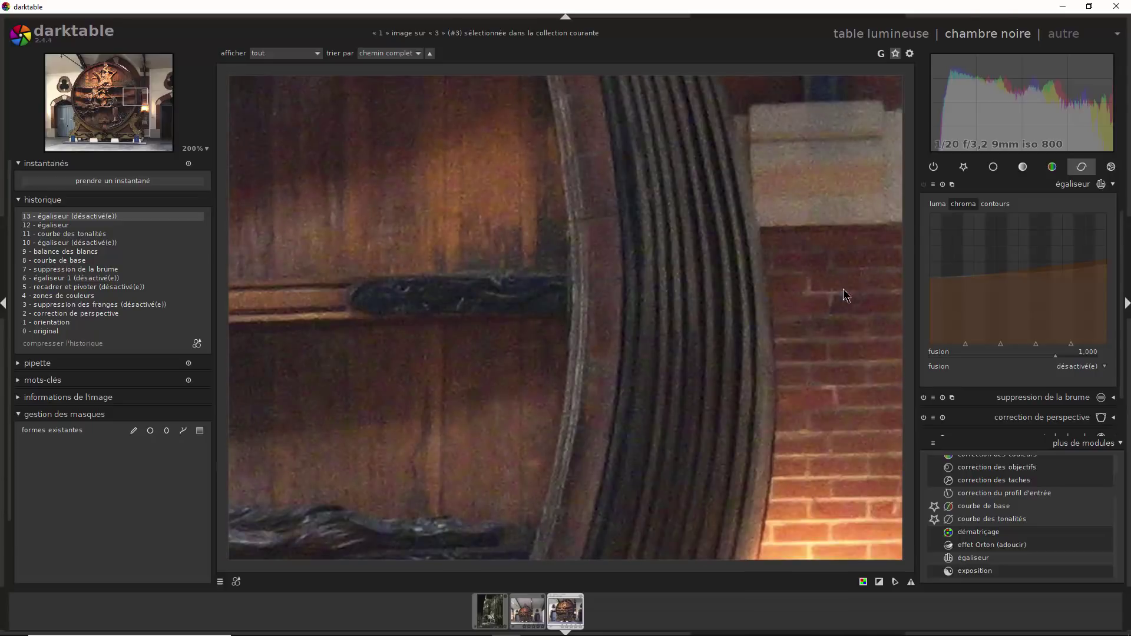
drag(865, 334, 434, 378)
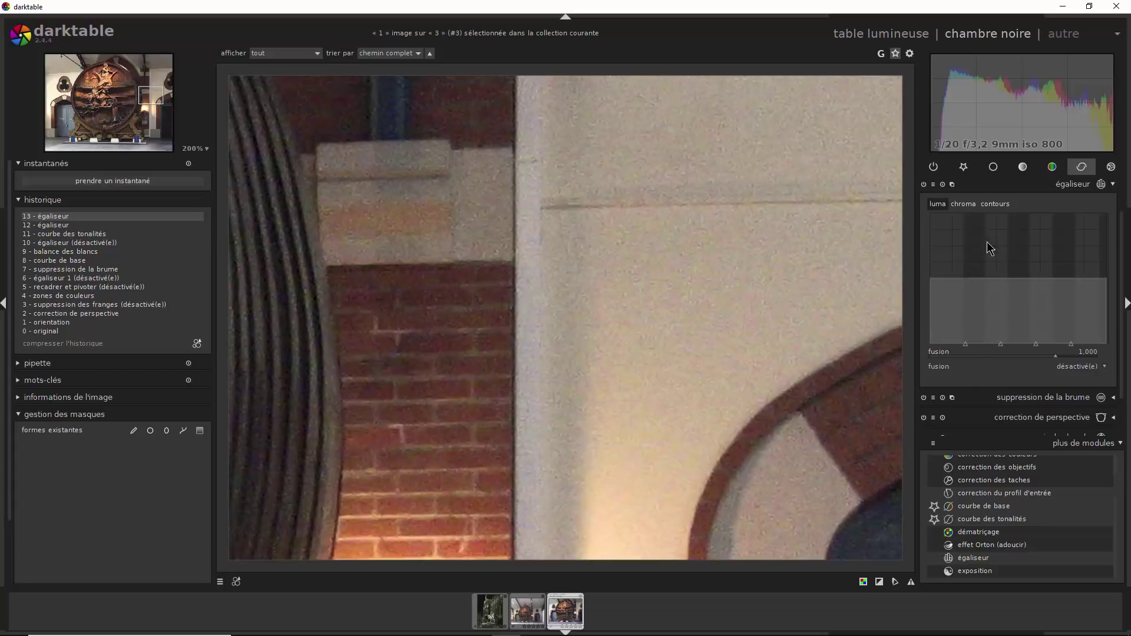
mouse_move(999, 273)
mouse_down()
mouse_move(1054, 276)
mouse_move(1077, 262)
mouse_move(1107, 258)
mouse_up()
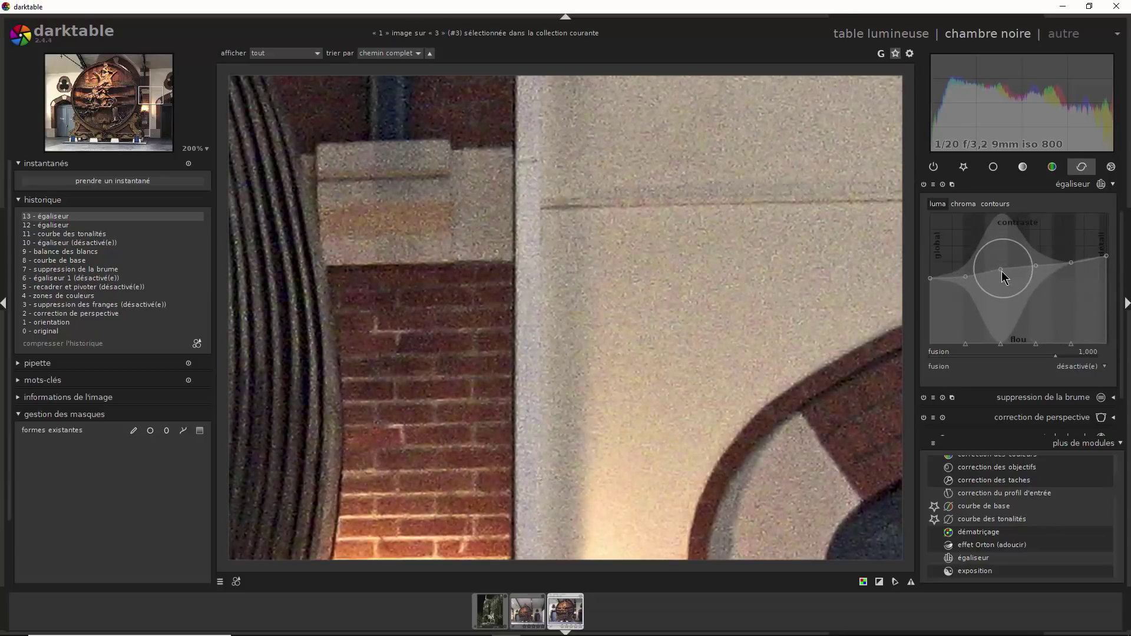
drag(999, 270, 1001, 272)
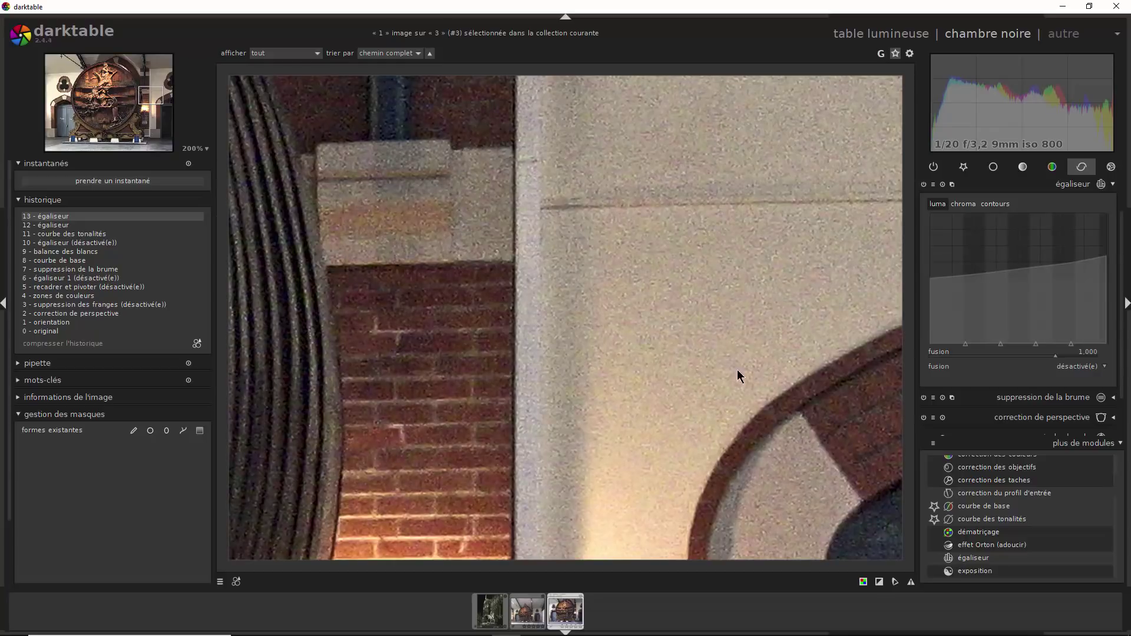
click(923, 184)
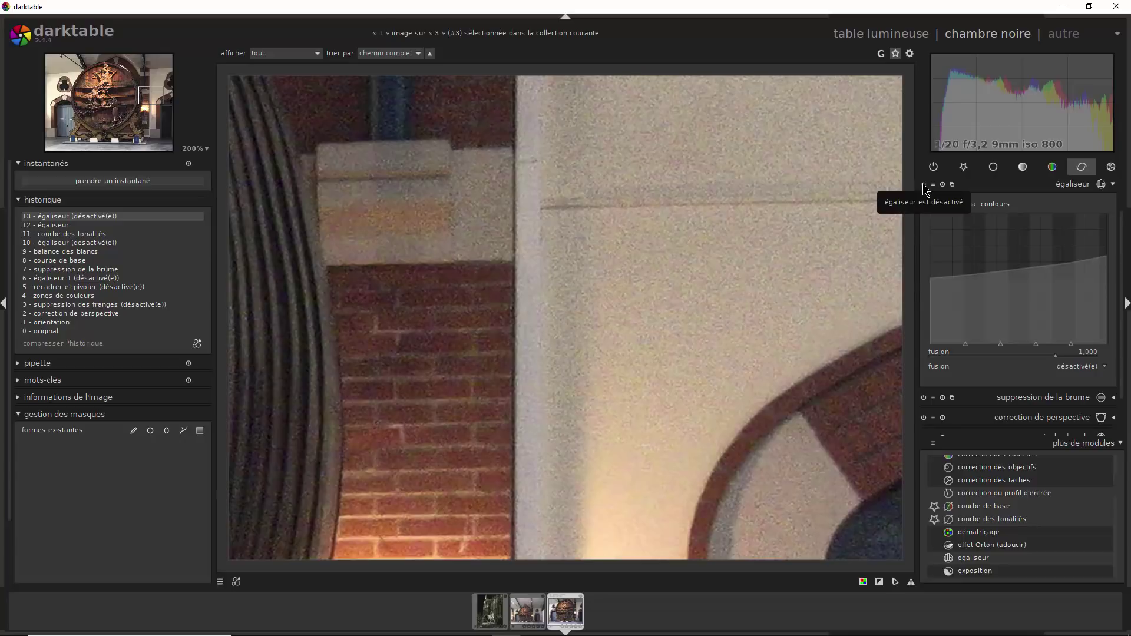
click(923, 184)
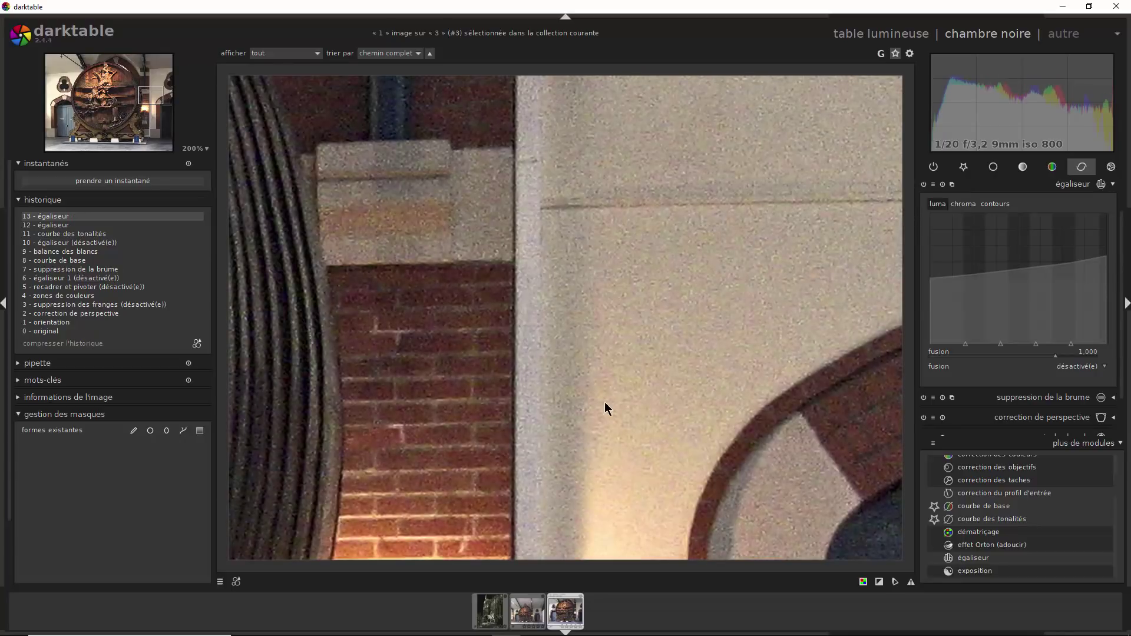
Step: Raise the chroma curve progressively towards détail and compare the barrel photo with égaliseur off and on
click(963, 203)
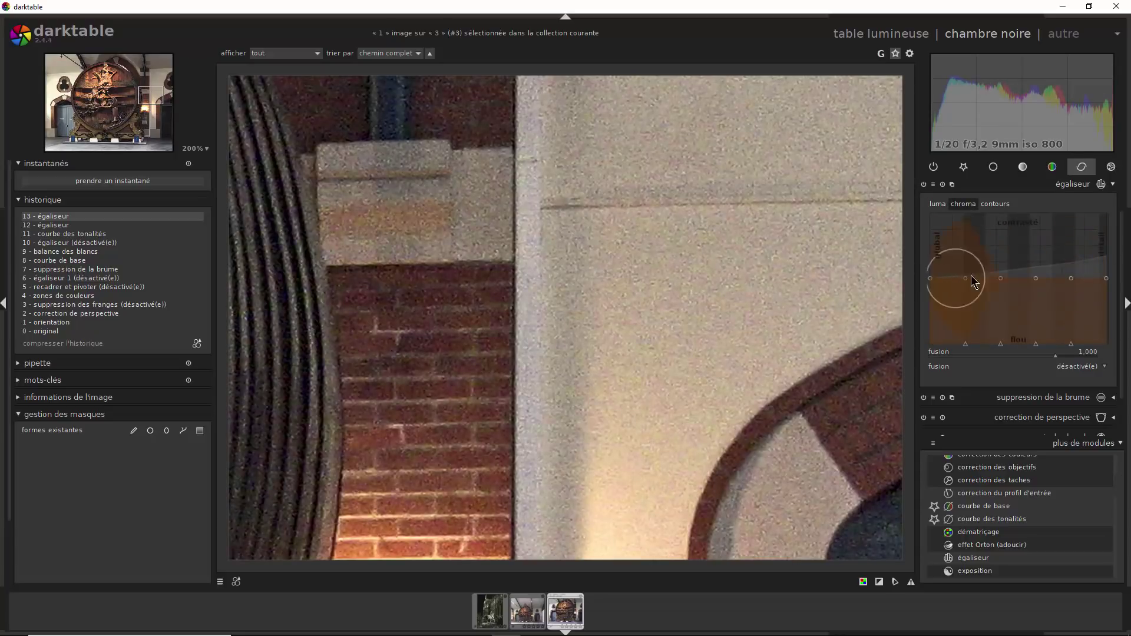
mouse_move(1000, 279)
mouse_down()
mouse_move(1113, 280)
mouse_move(1112, 260)
mouse_up()
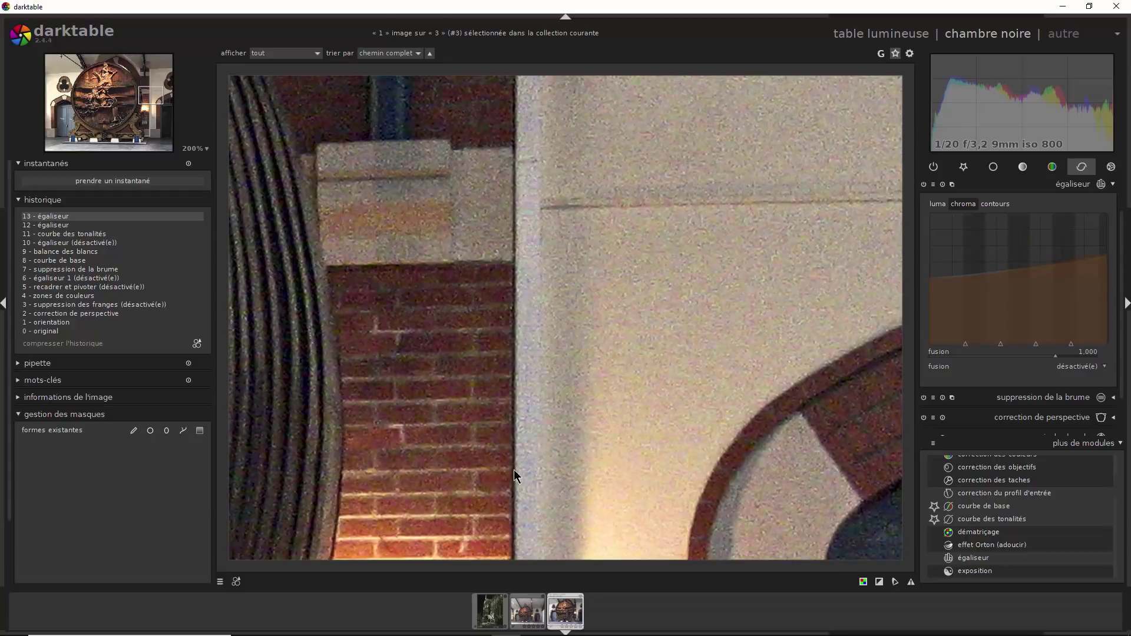
click(924, 185)
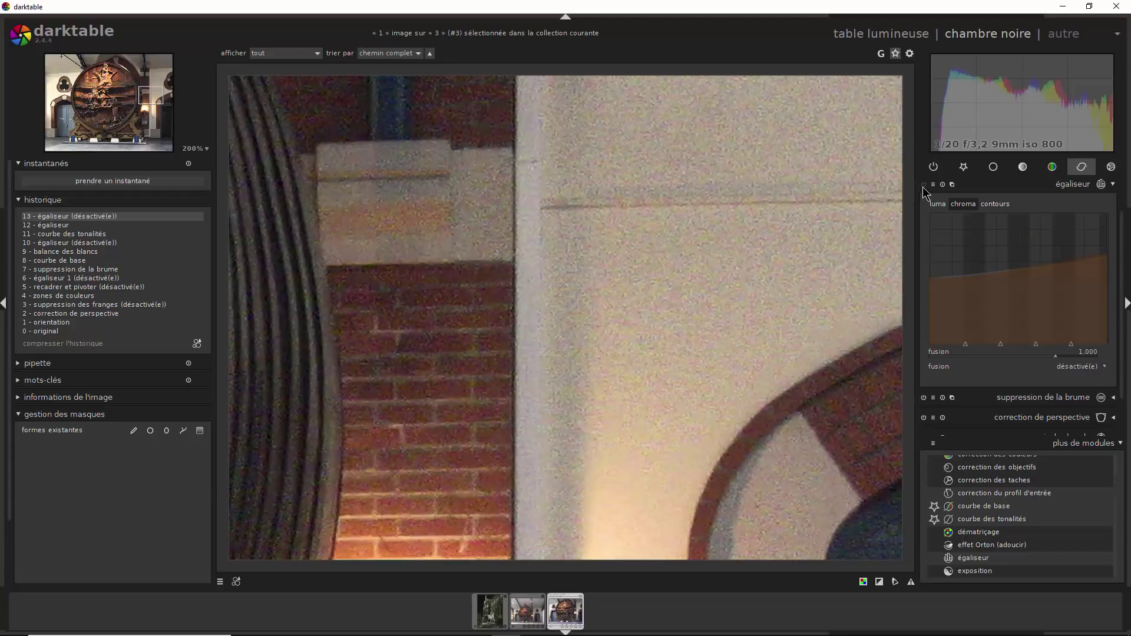
click(924, 185)
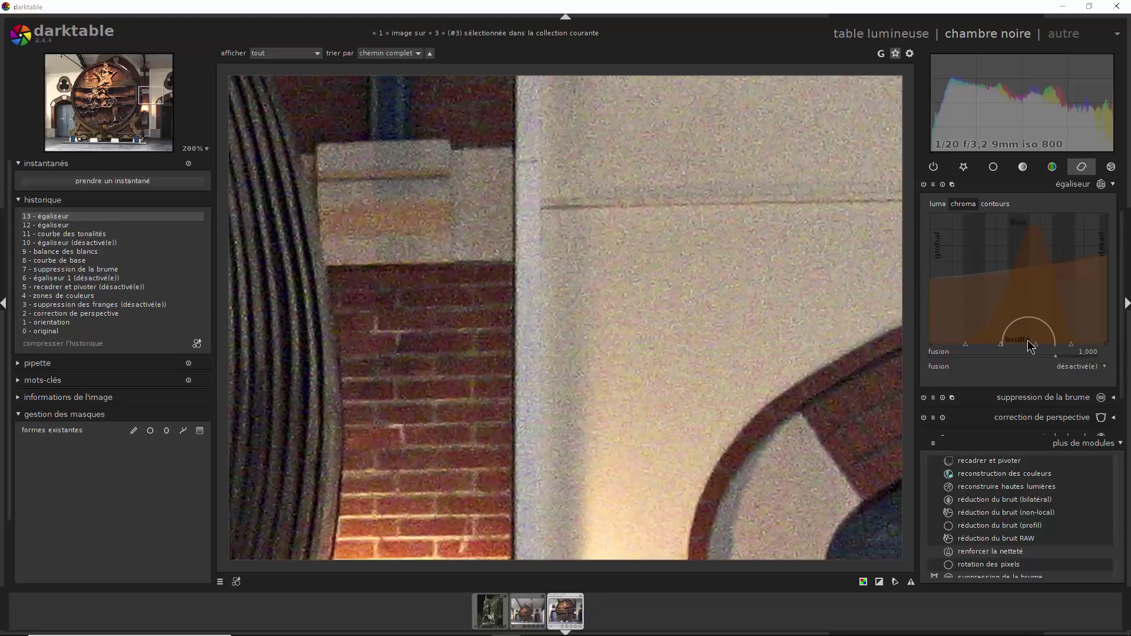
Step: Raise the chroma noise-reduction threshold node by node, from the mid scales to the détail end
scroll(1026, 342, up, 1)
drag(1002, 345, 1002, 326)
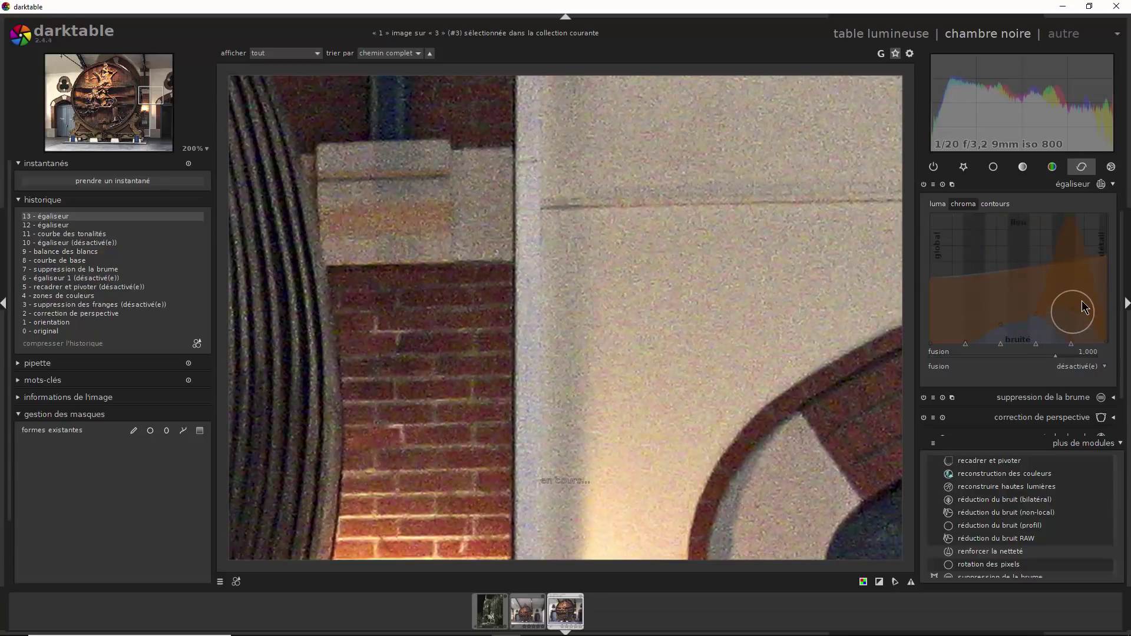
drag(1075, 306, 1107, 335)
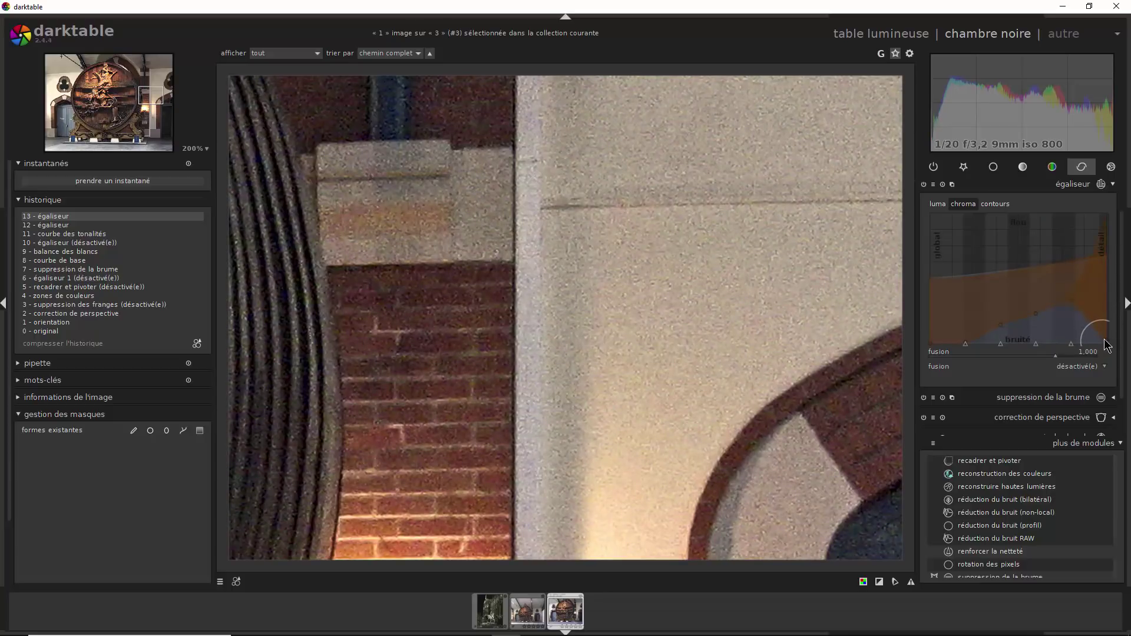
drag(1106, 344, 1106, 290)
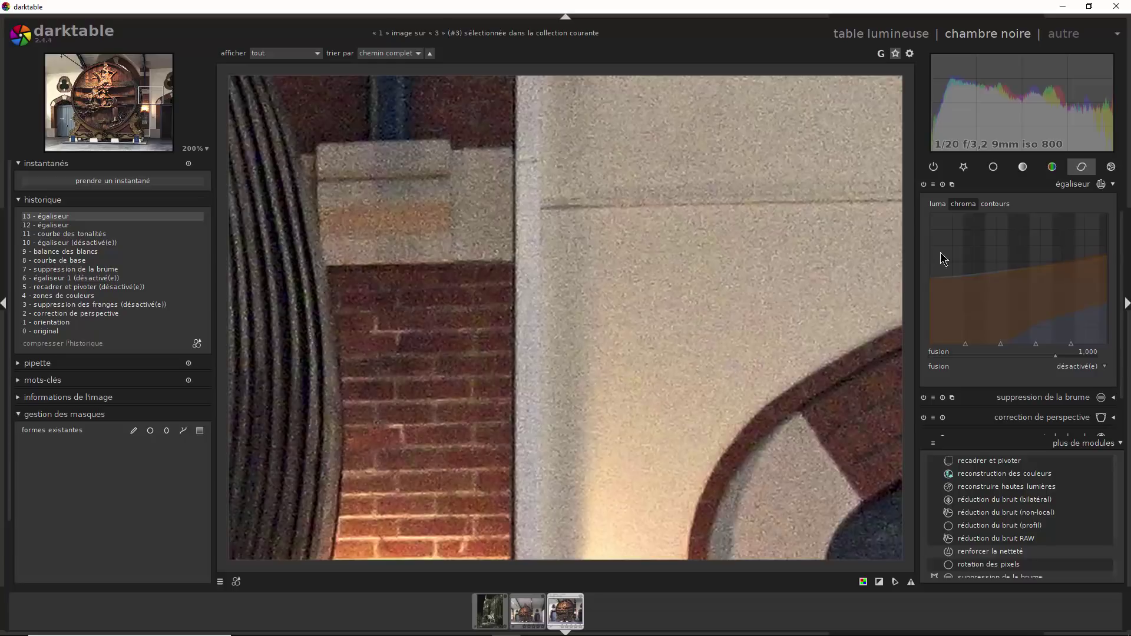
Step: Try raising the luma noise-reduction threshold towards détail and lowering the fusion strength to 0,246
click(939, 205)
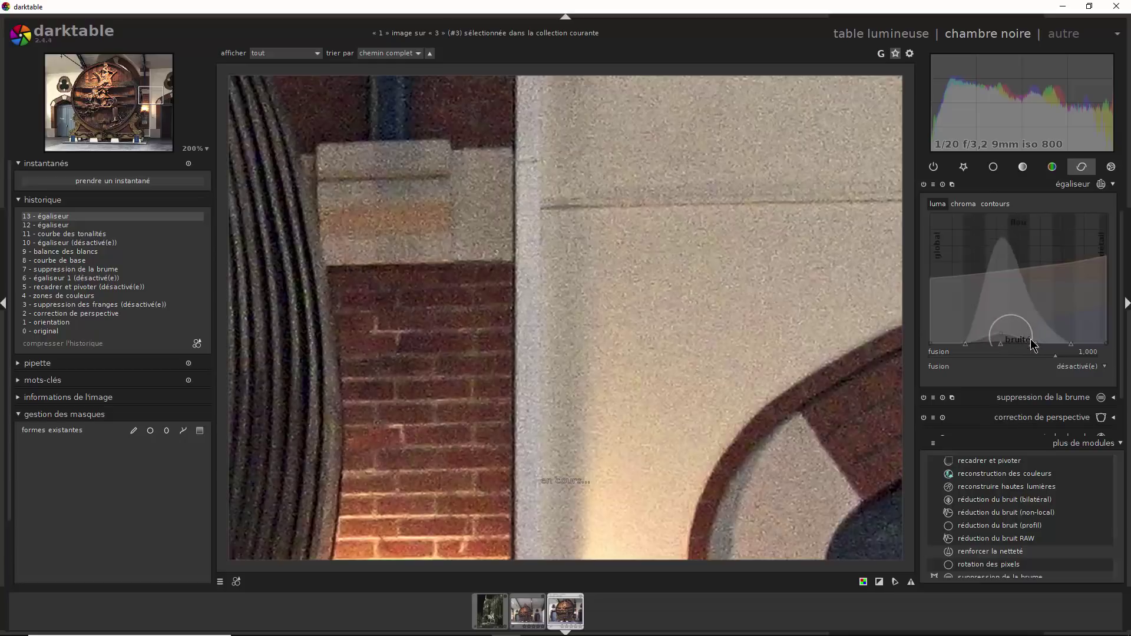
drag(1035, 344, 1043, 323)
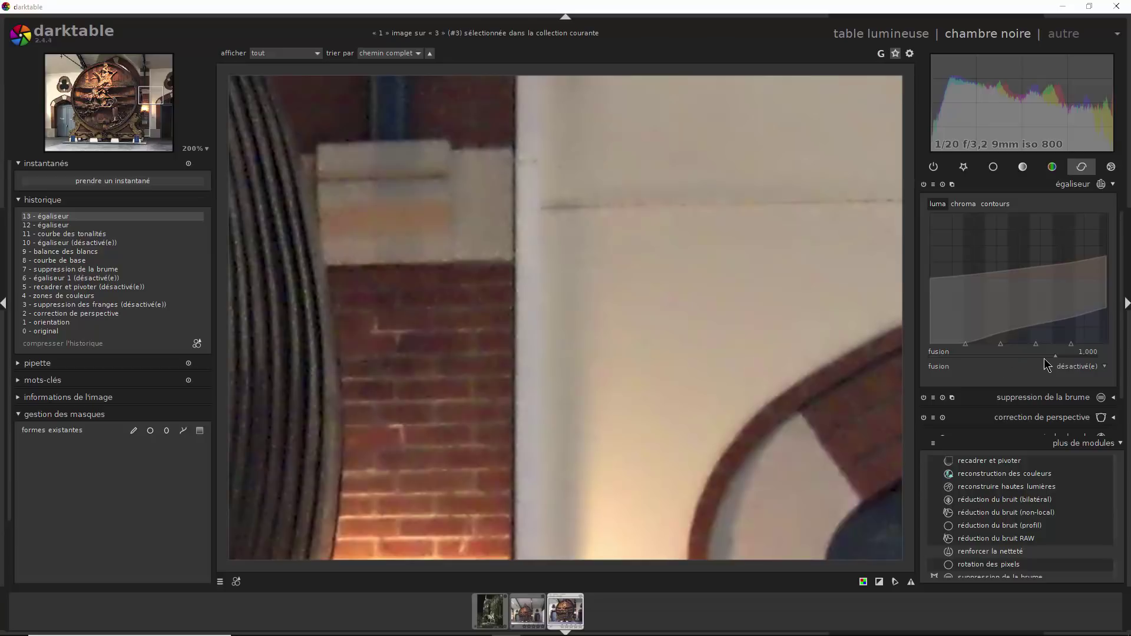
drag(1055, 356, 1025, 361)
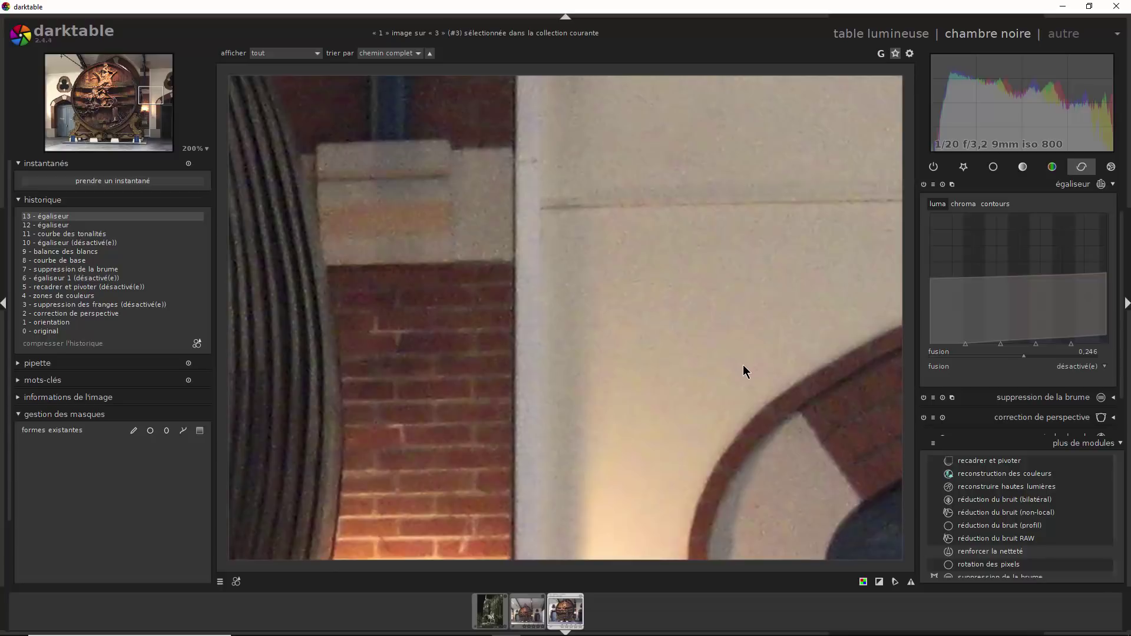
key(ctrl+z)
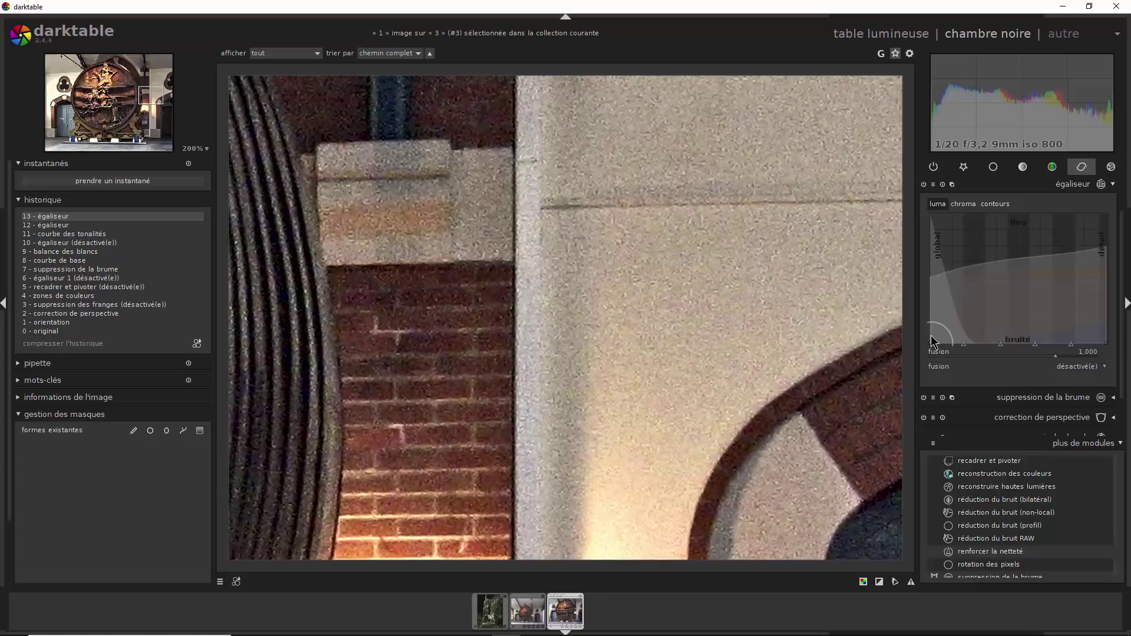
Step: Reshape the luma noise-reduction threshold across all nodes so it rises gradually from global to détail
drag(932, 338, 935, 292)
drag(931, 343, 966, 339)
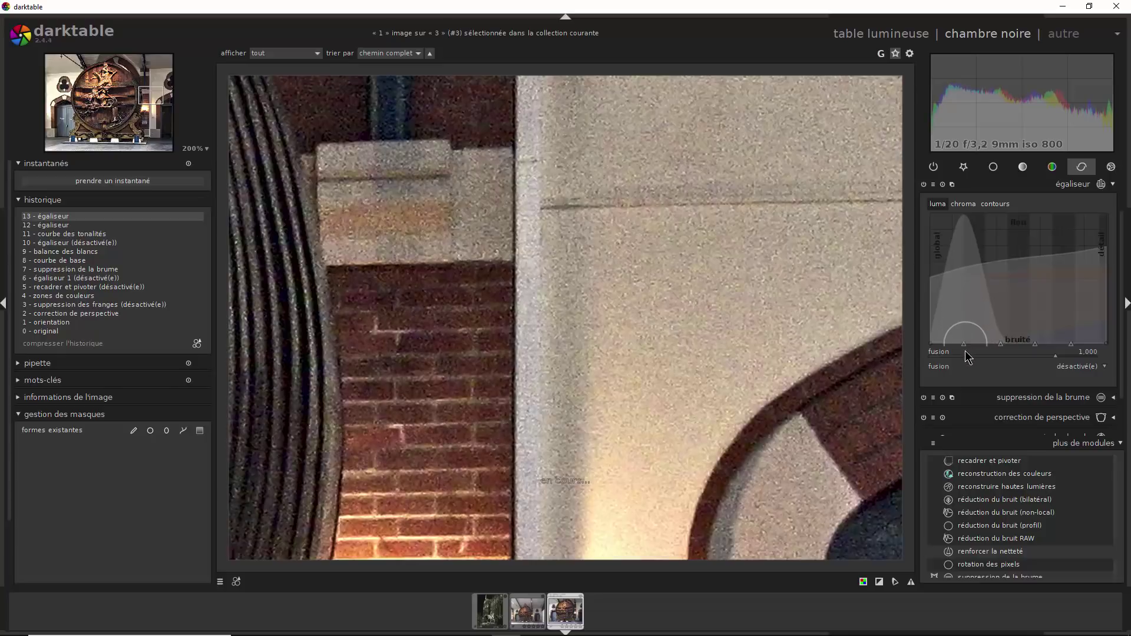
drag(965, 351, 999, 338)
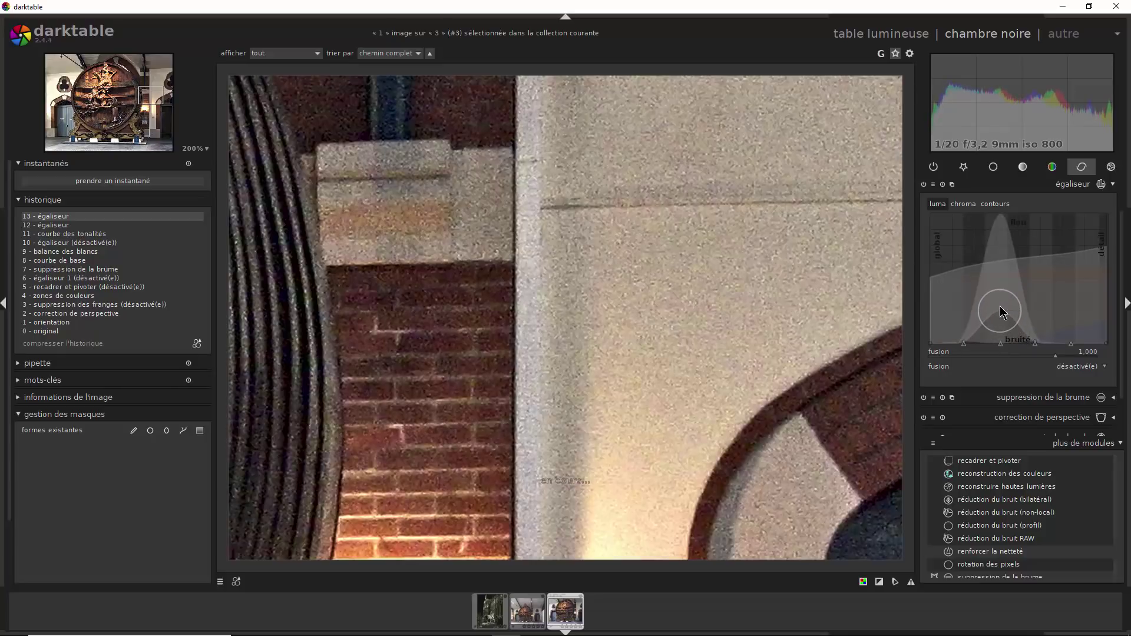
drag(1000, 311, 996, 354)
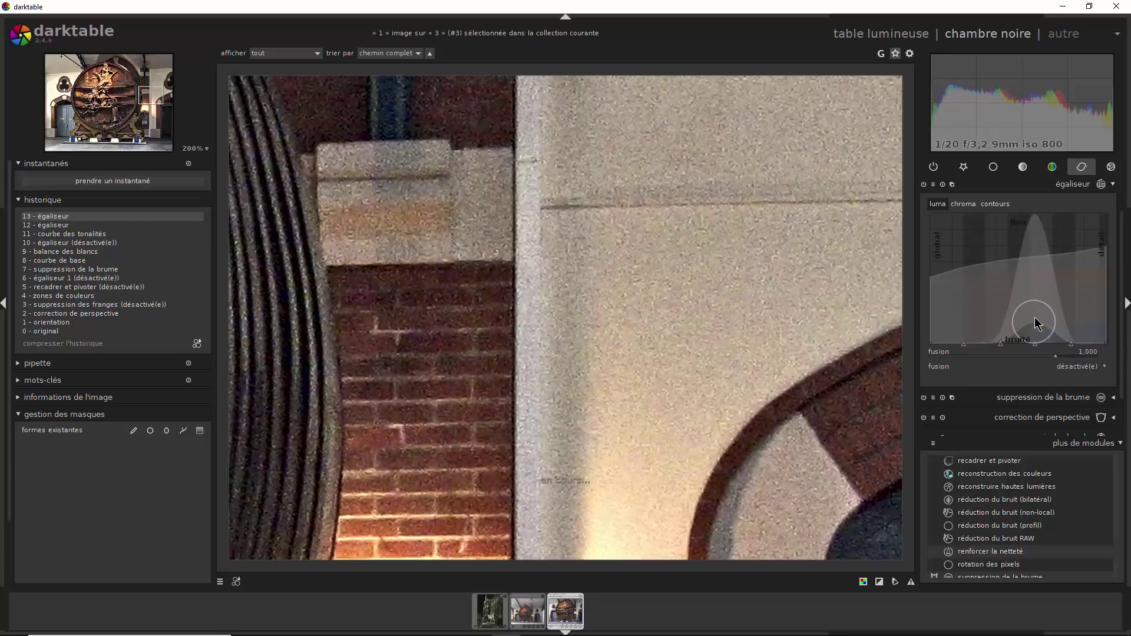
drag(1034, 322, 1034, 327)
drag(1071, 344, 1073, 326)
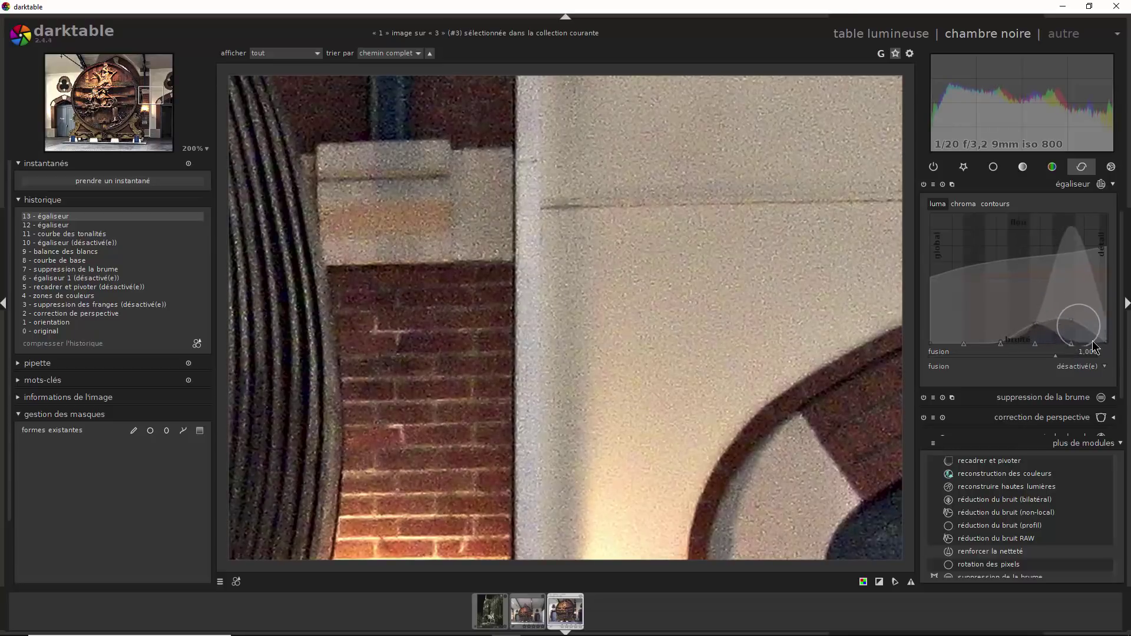
drag(1107, 347, 1105, 303)
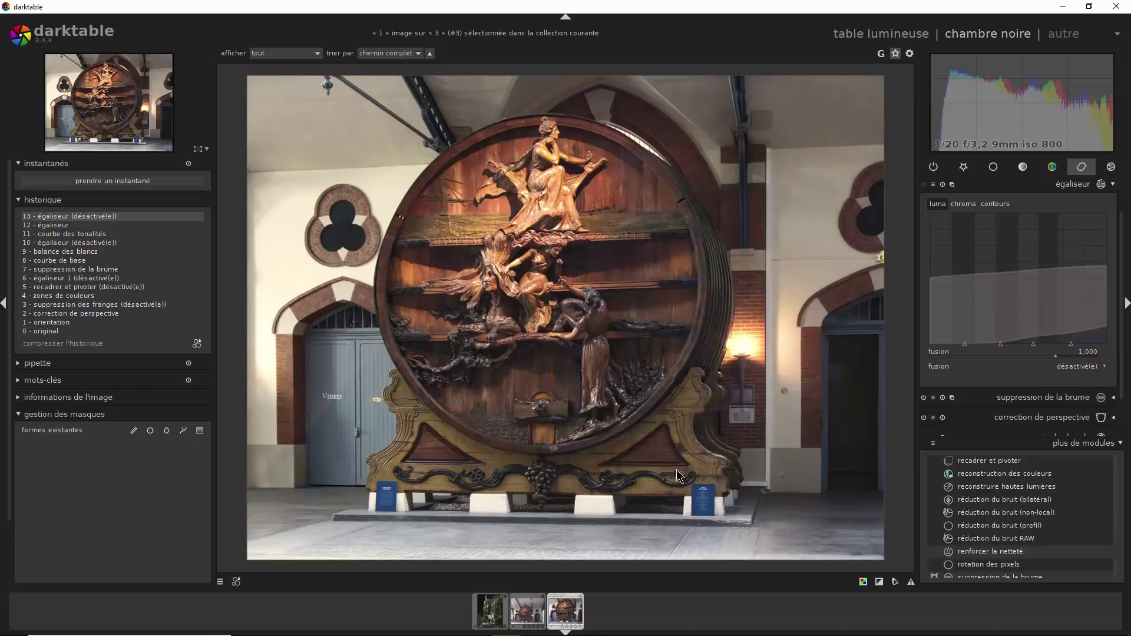
Step: Try weakening the enabled égaliseur effect by lowering the fusion strength in stages to 0,625, with the chroma curve shown
click(1055, 356)
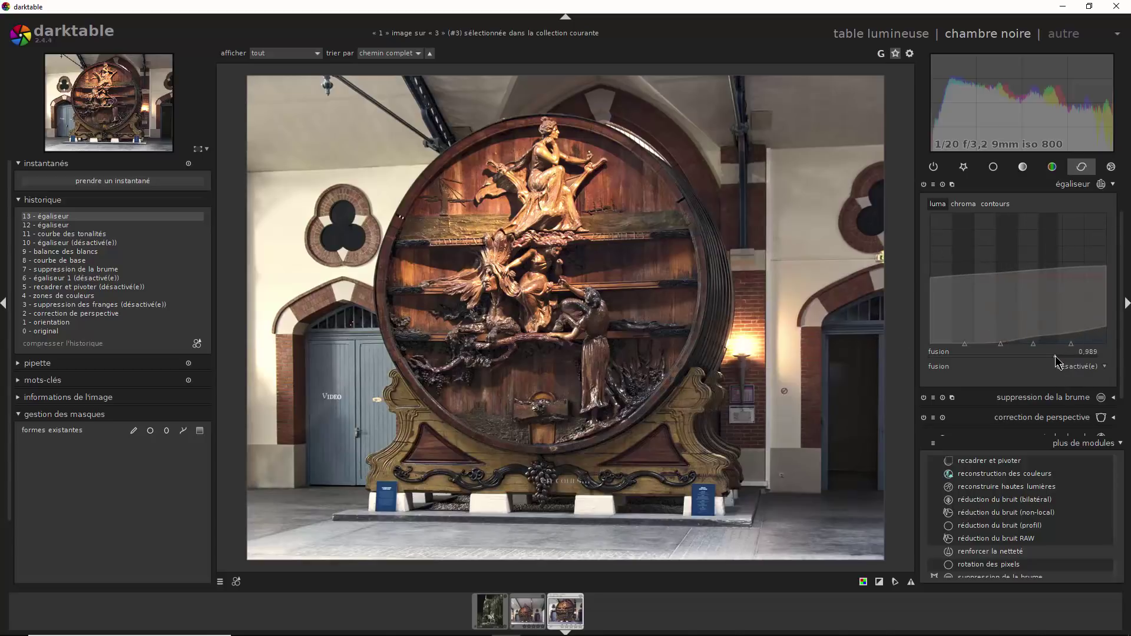
mouse_move(1054, 356)
mouse_down()
mouse_move(1030, 357)
mouse_move(1052, 356)
mouse_up()
click(969, 207)
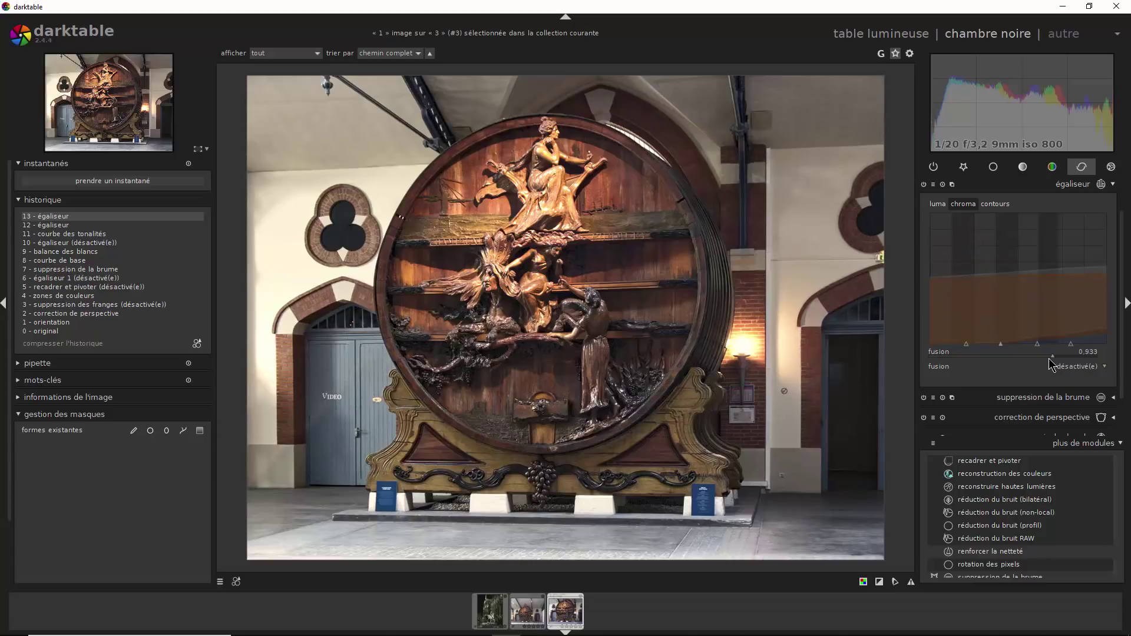
mouse_move(1053, 358)
mouse_down()
mouse_move(1032, 360)
mouse_move(1048, 357)
mouse_up()
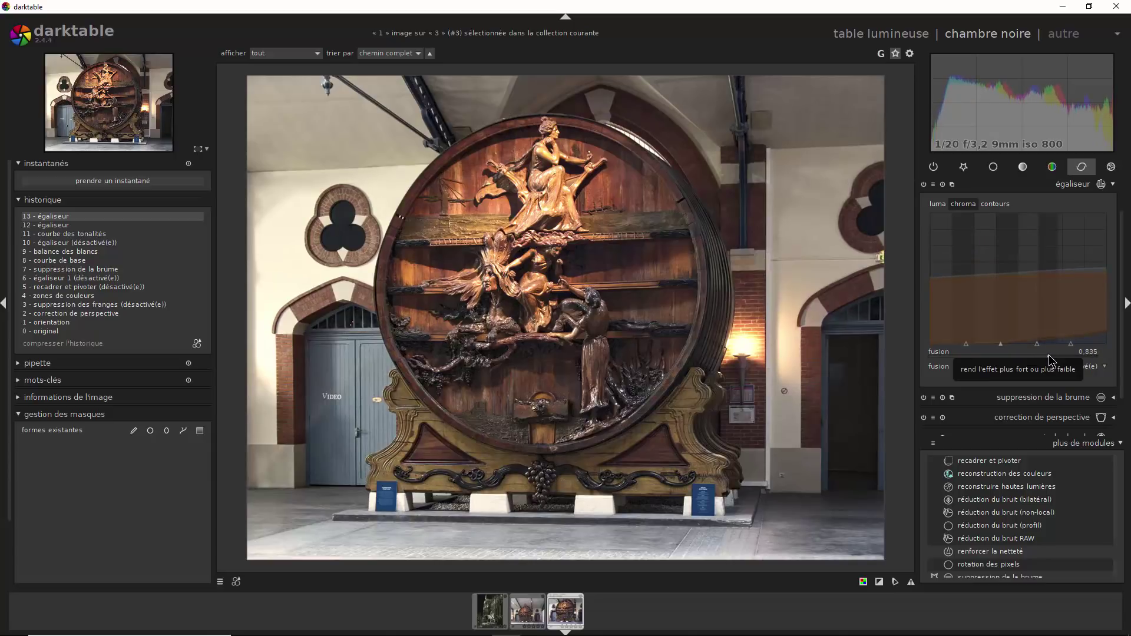
click(1051, 355)
drag(1050, 355, 1040, 356)
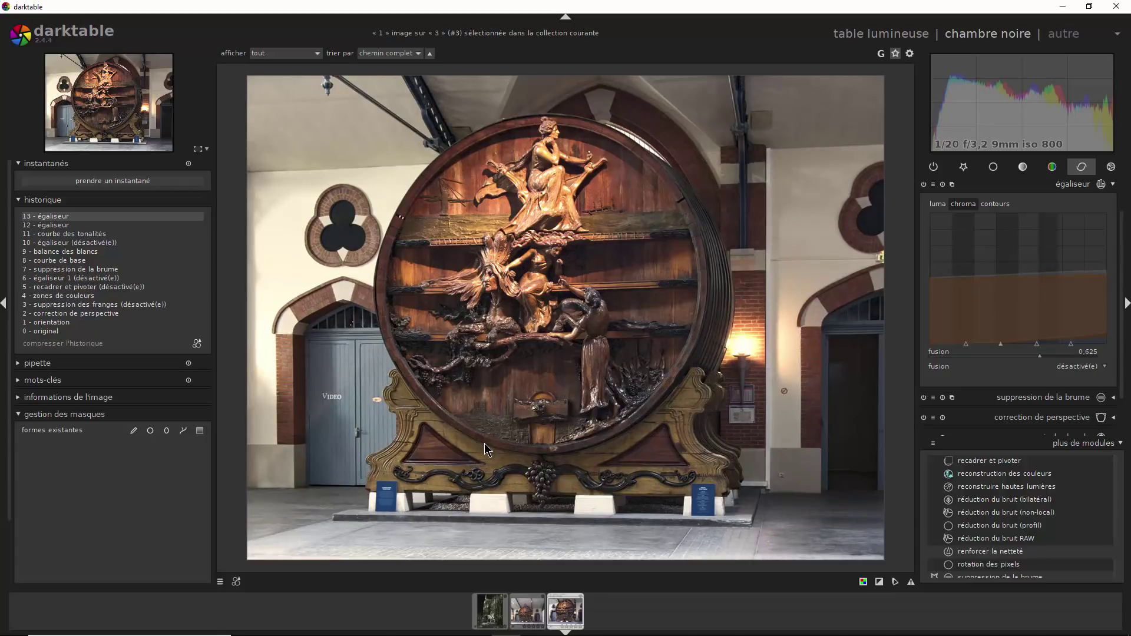
Step: Restore the fusion strength to 1,000, sweep it down to -1,719 to invert the effect, and raise it again
click(1054, 356)
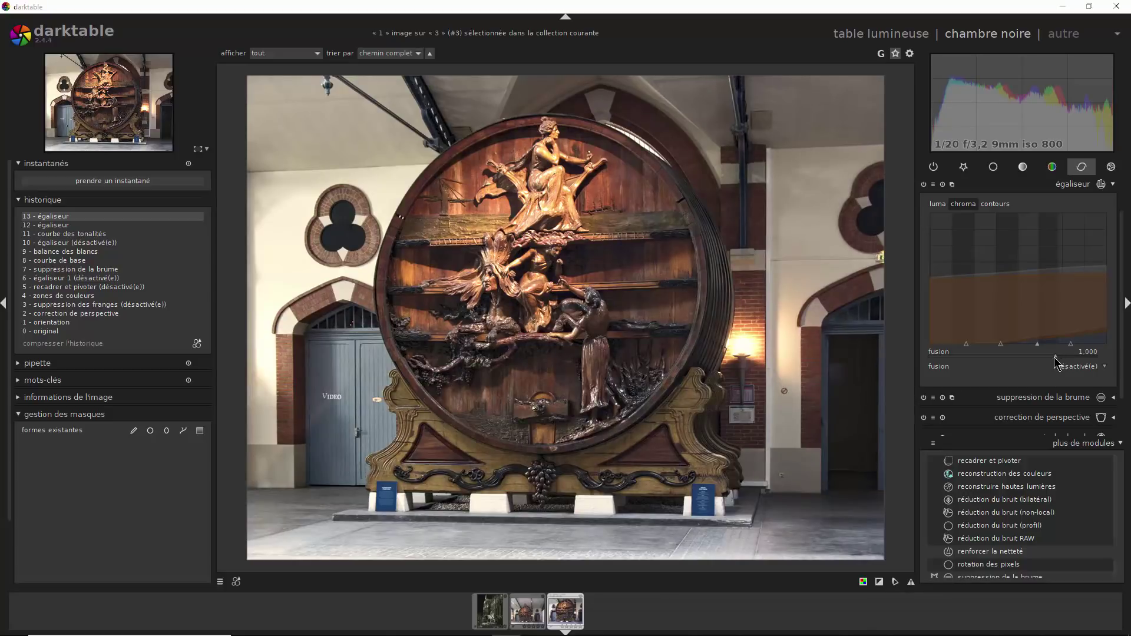
drag(1054, 355, 942, 363)
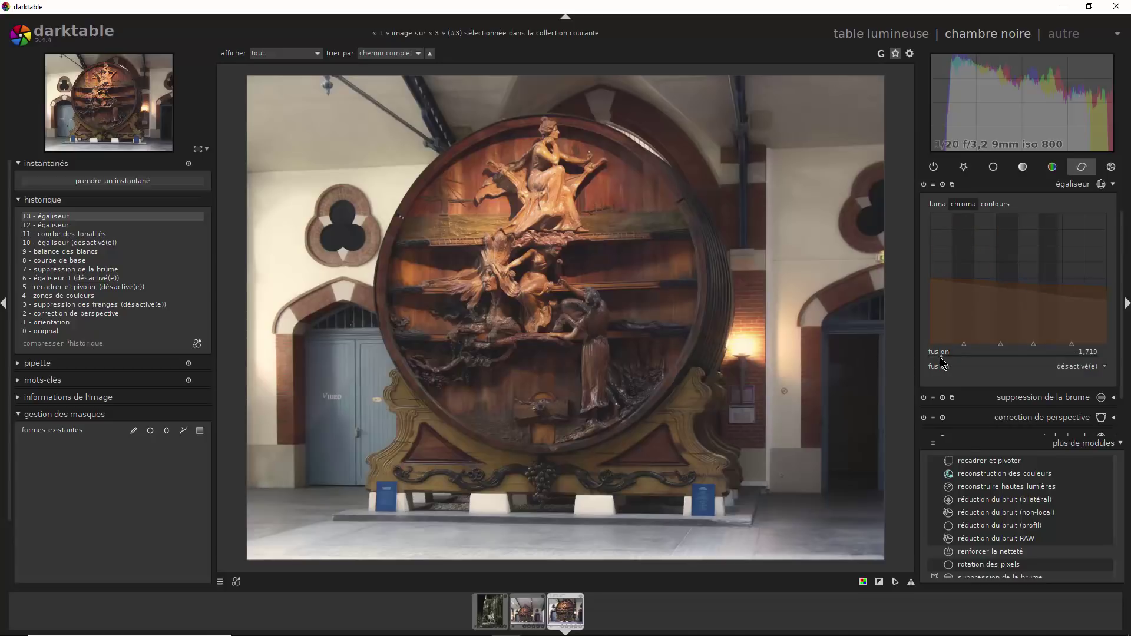
drag(961, 355, 1068, 360)
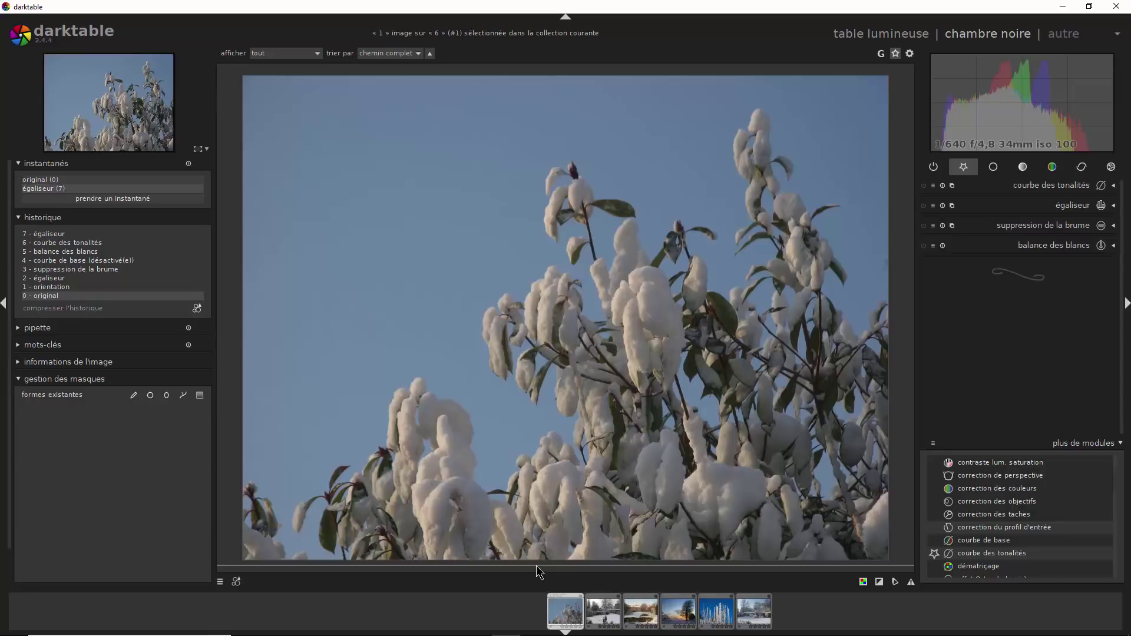
Step: Compare the snowy branches photo's original with the égaliseur (7) snapshot by sweeping the split line up and down the image
drag(536, 566, 577, 90)
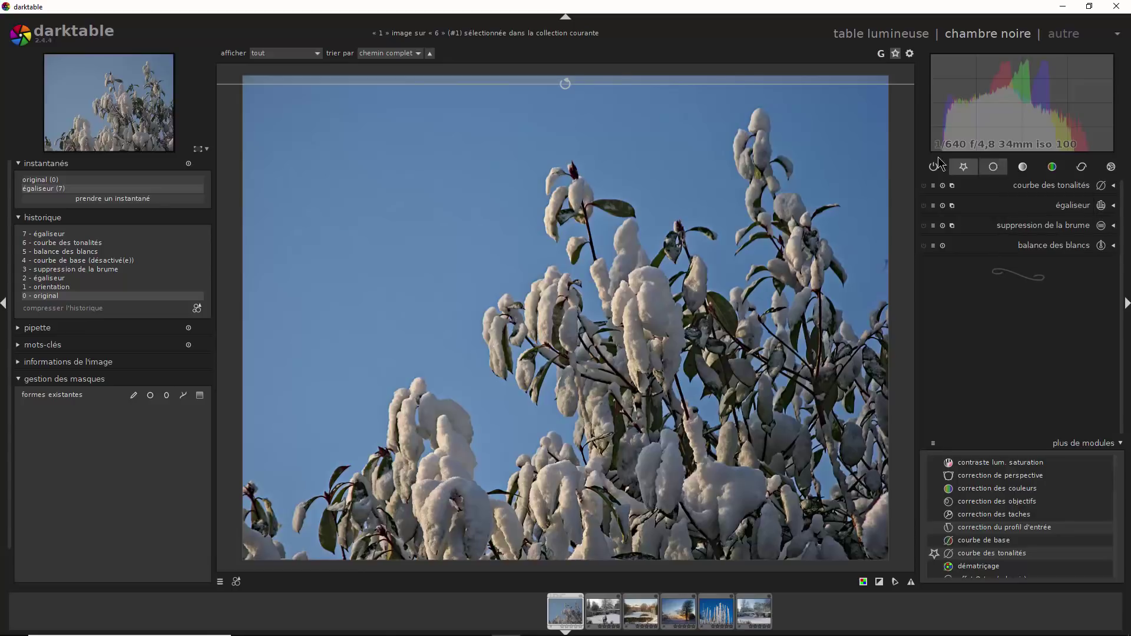
drag(707, 84, 620, 585)
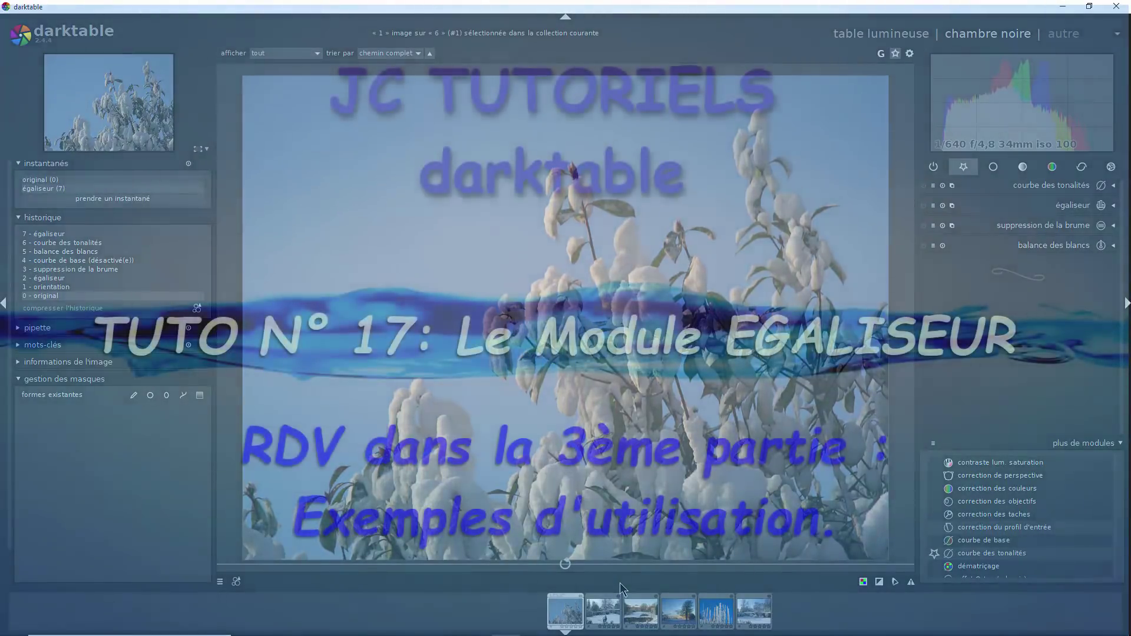